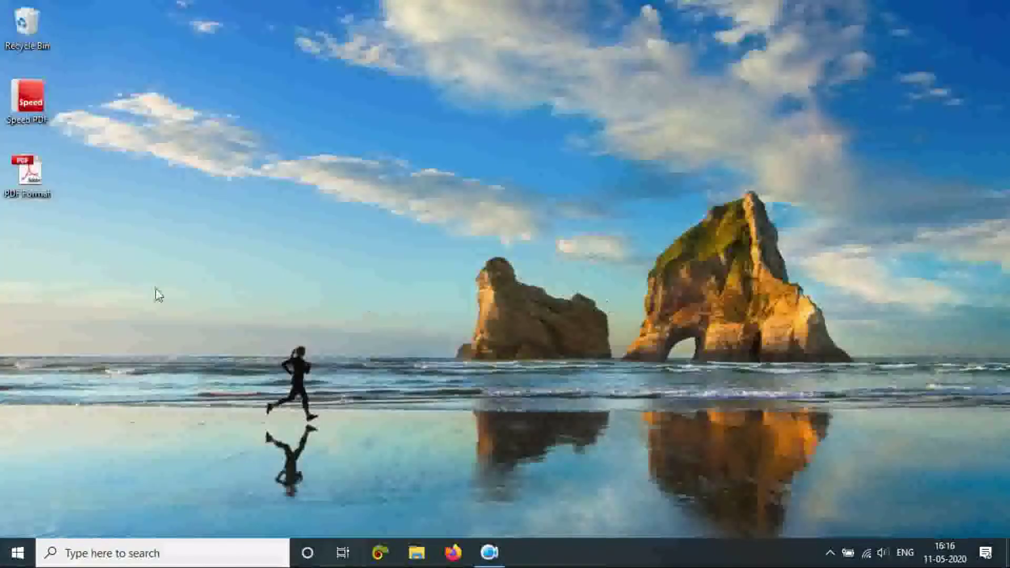
# Launch Speed PDF from the desktop and import the PDF Format file into it.
pyautogui.doubleClick(38, 103)
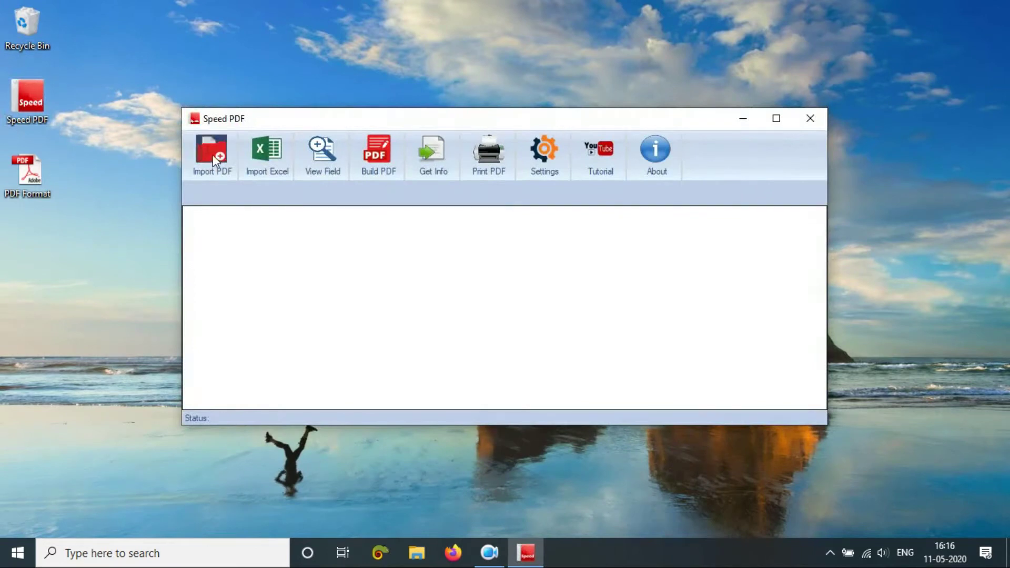
pyautogui.click(215, 160)
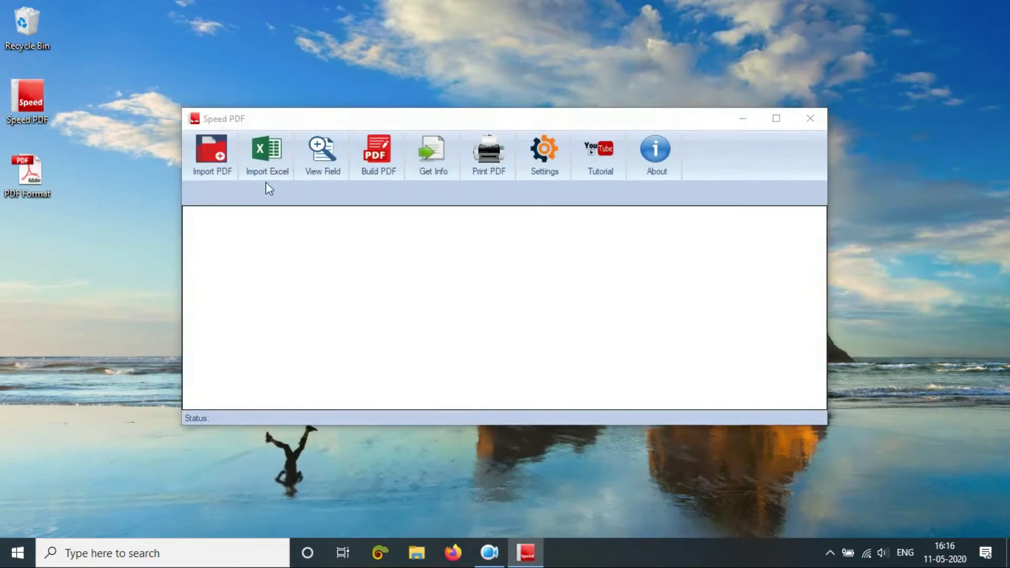
pyautogui.click(371, 237)
pyautogui.doubleClick(371, 233)
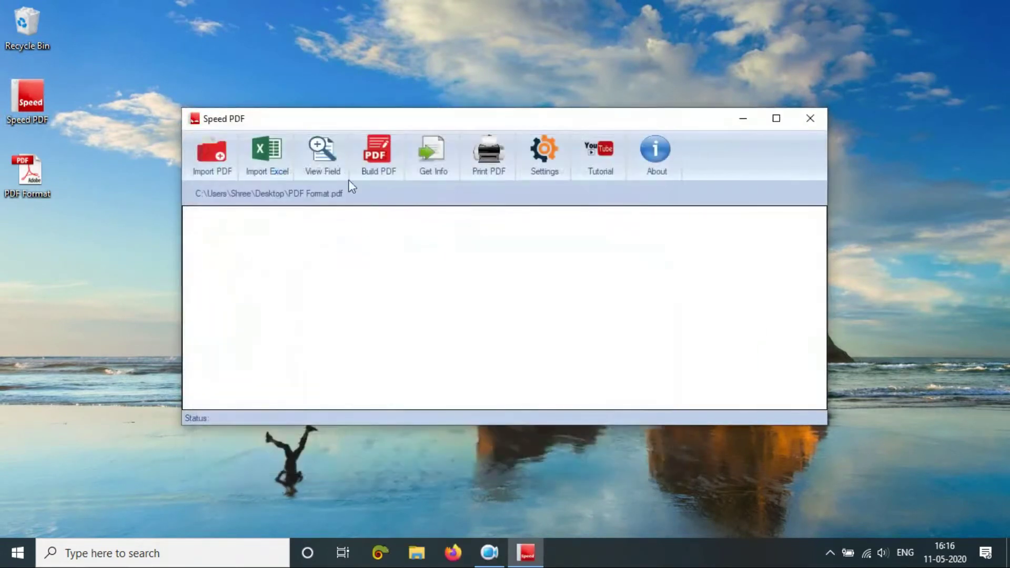
# View the imported PDF's form fields and examine the first field's ID, text used and field type.
pyautogui.click(330, 152)
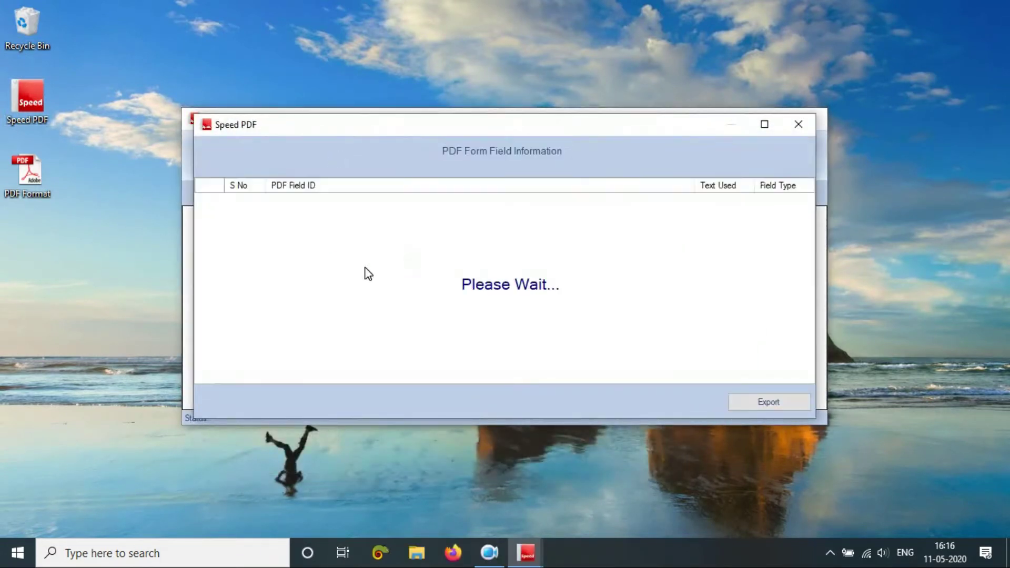
pyautogui.click(305, 203)
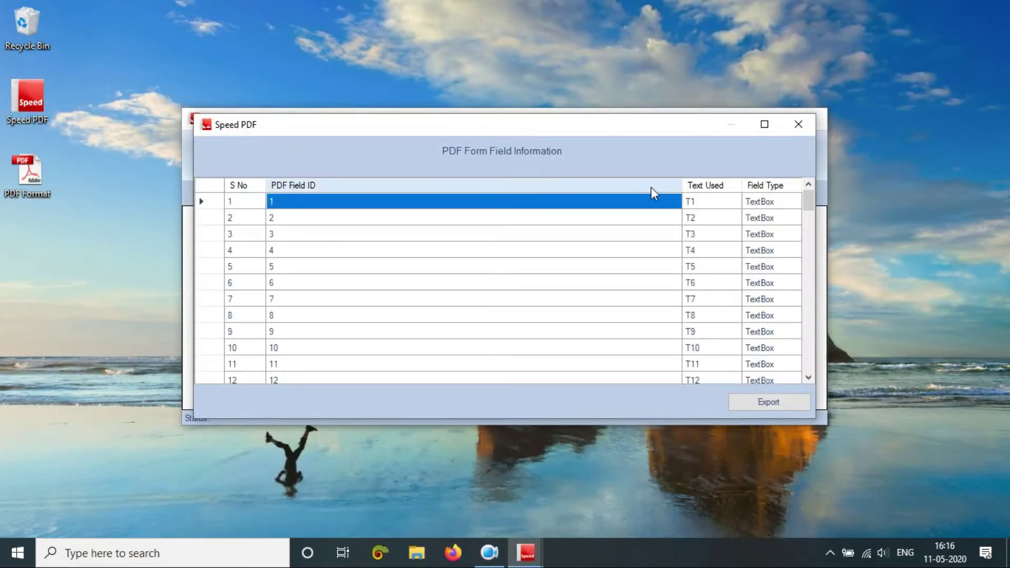
pyautogui.click(694, 203)
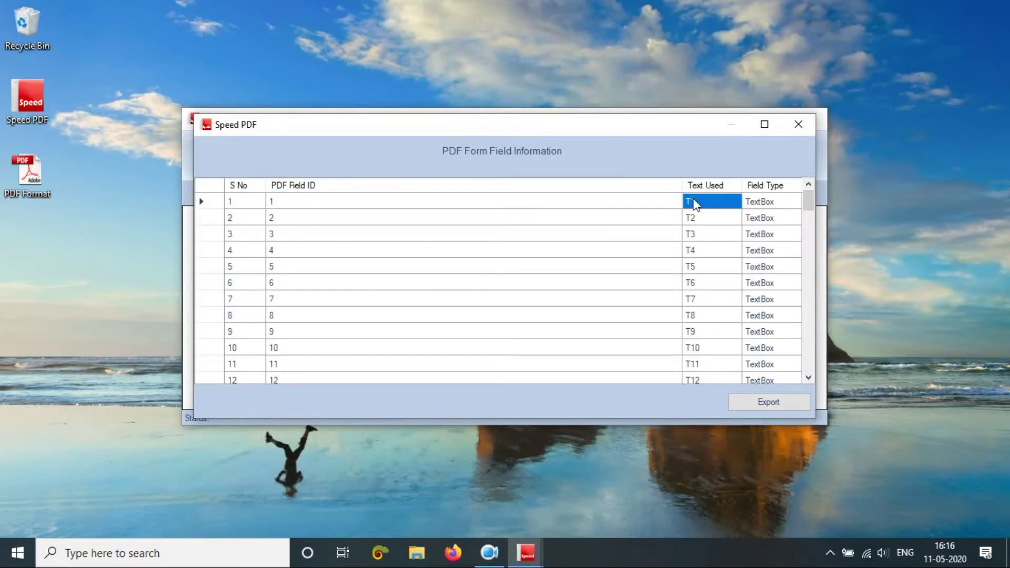
pyautogui.click(753, 202)
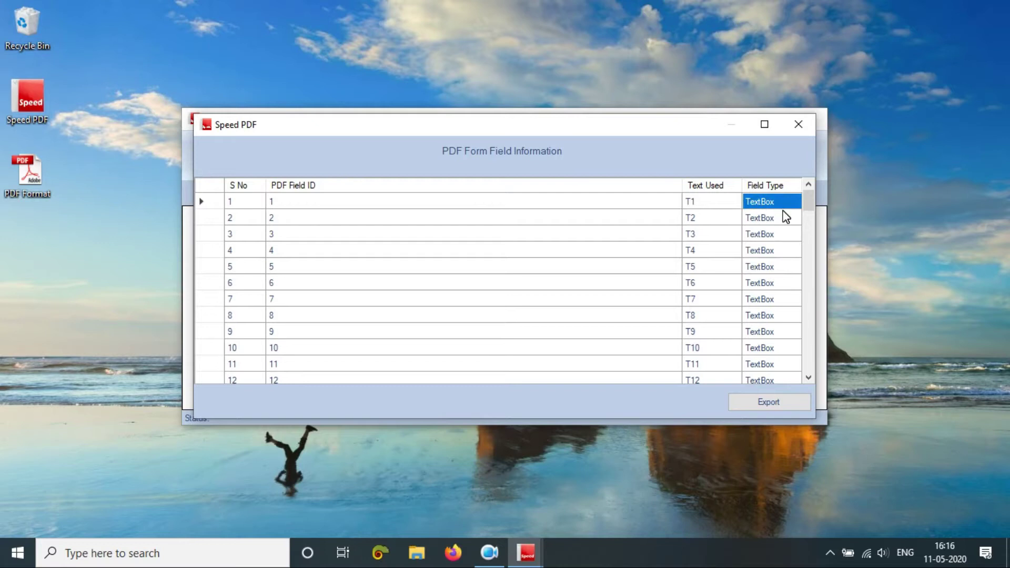
# Export the form field list to the Desktop as an Excel workbook named Speed Test.
pyautogui.click(766, 406)
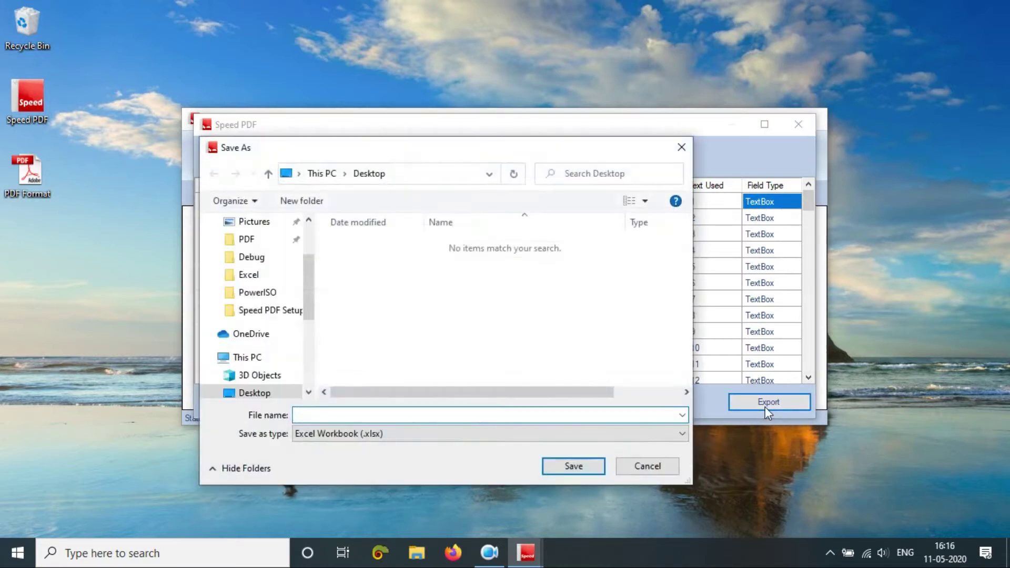
pyautogui.write('Sp')
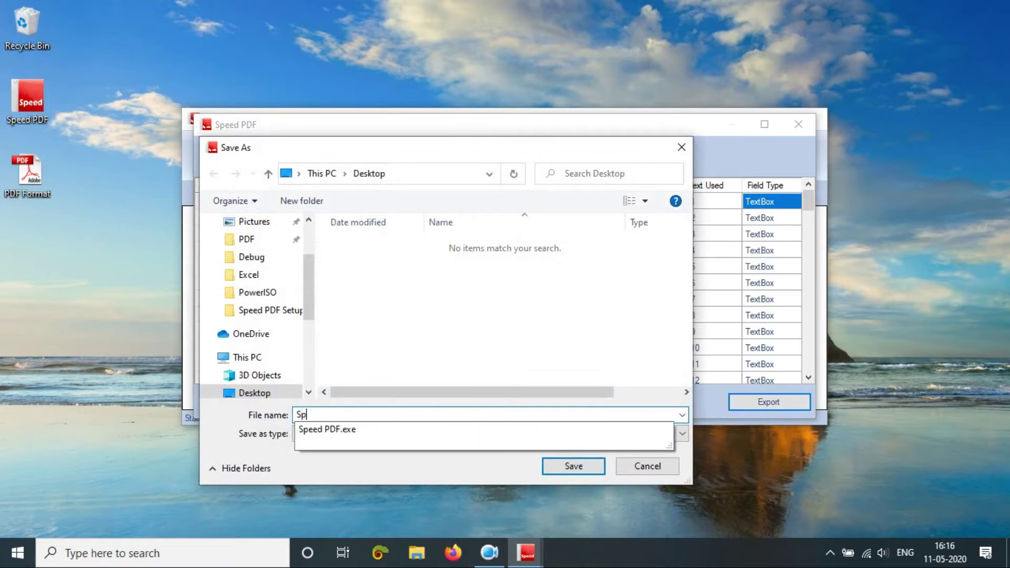
pyautogui.write('eed Test')
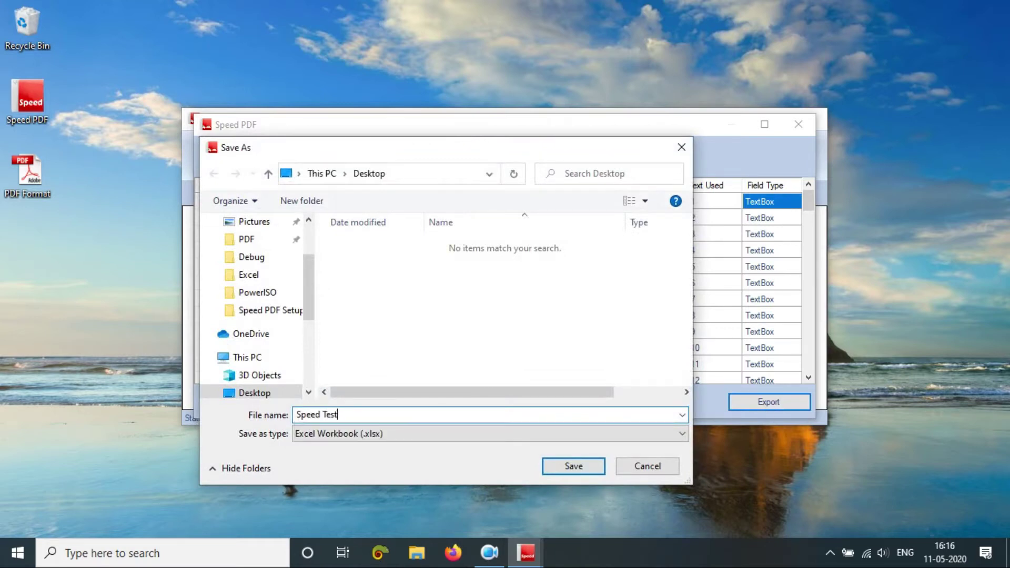
pyautogui.click(569, 465)
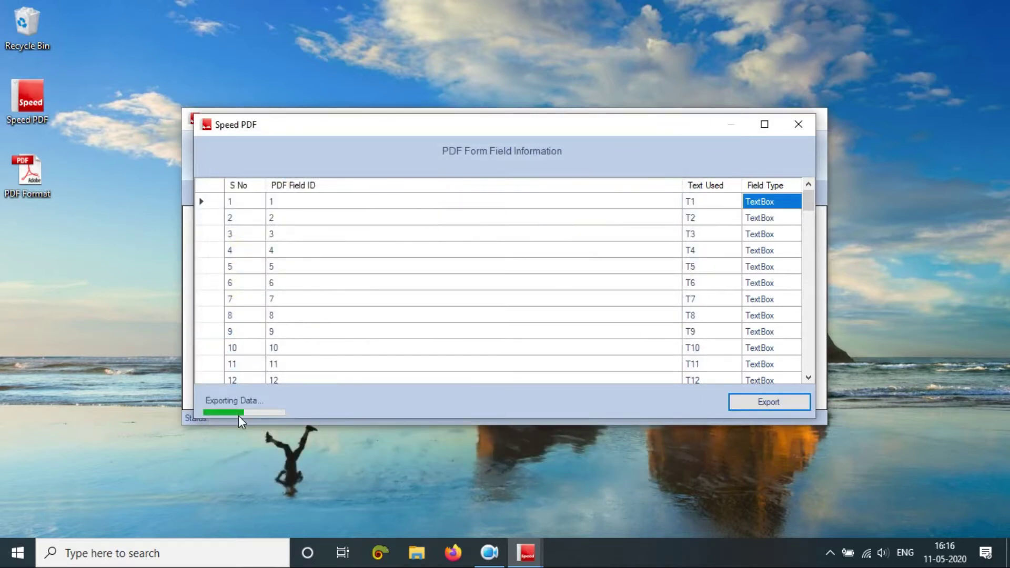
pyautogui.click(570, 326)
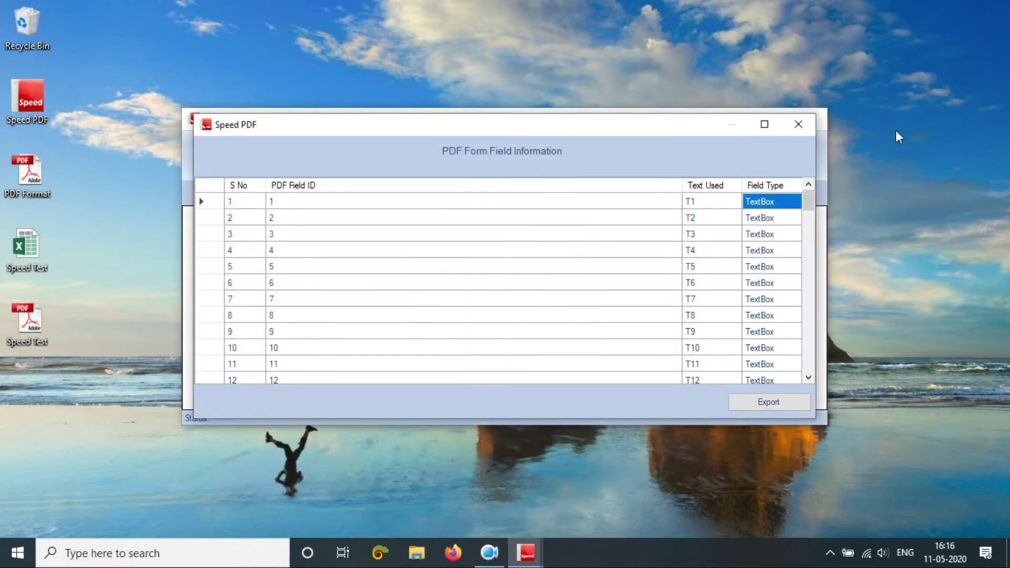
# Close the field list and open the exported Speed Test PDF and Speed Test workbook from the desktop.
pyautogui.click(799, 122)
pyautogui.click(753, 122)
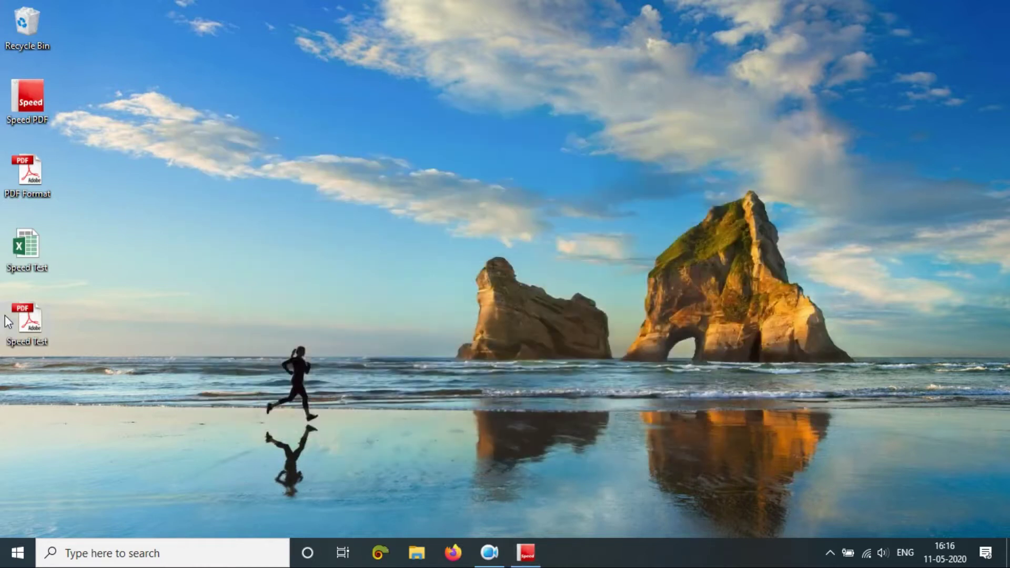
pyautogui.doubleClick(18, 326)
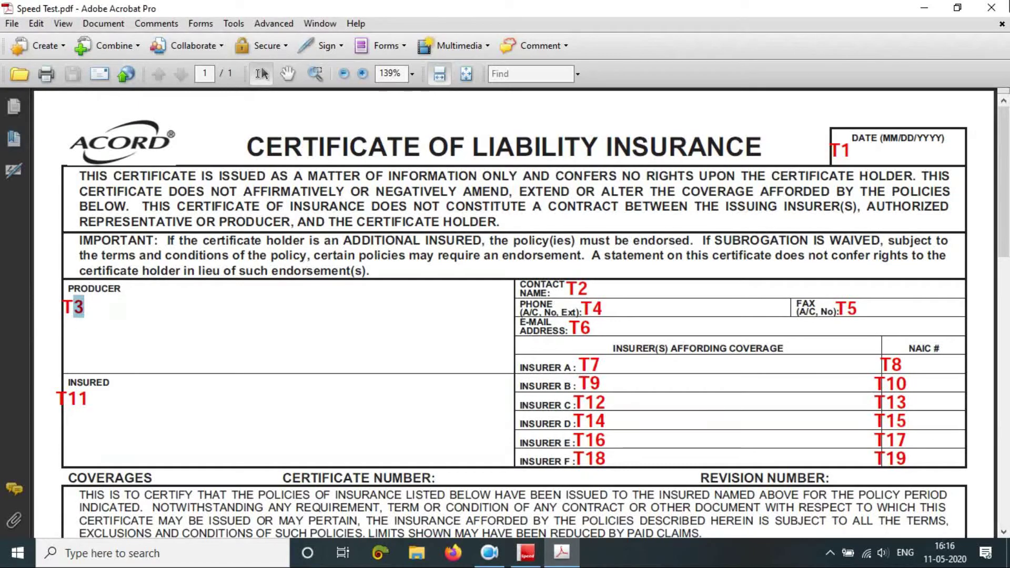
pyautogui.click(923, 8)
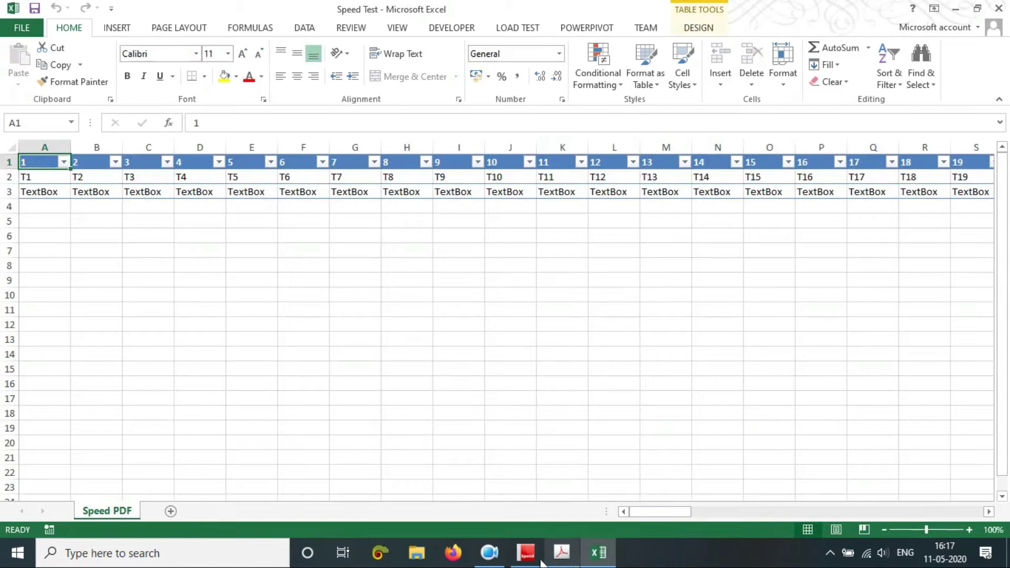
# Locate T1 in the Speed Test PDF, enter 11-05-2020 under T1 in row 4 of the workbook, and autofit column A.
pyautogui.click(548, 552)
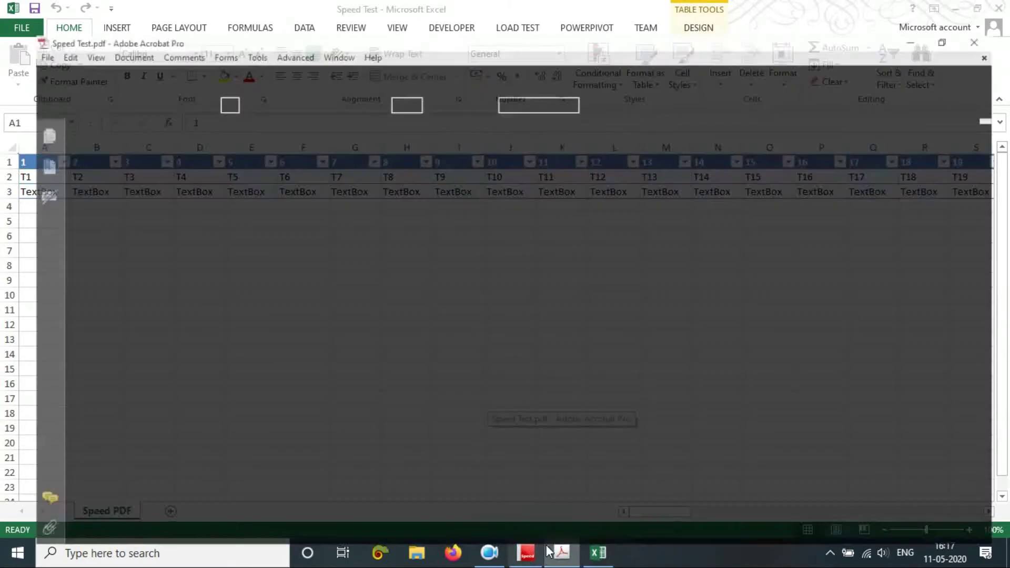
pyautogui.moveTo(841, 152); pyautogui.dragTo(850, 157)
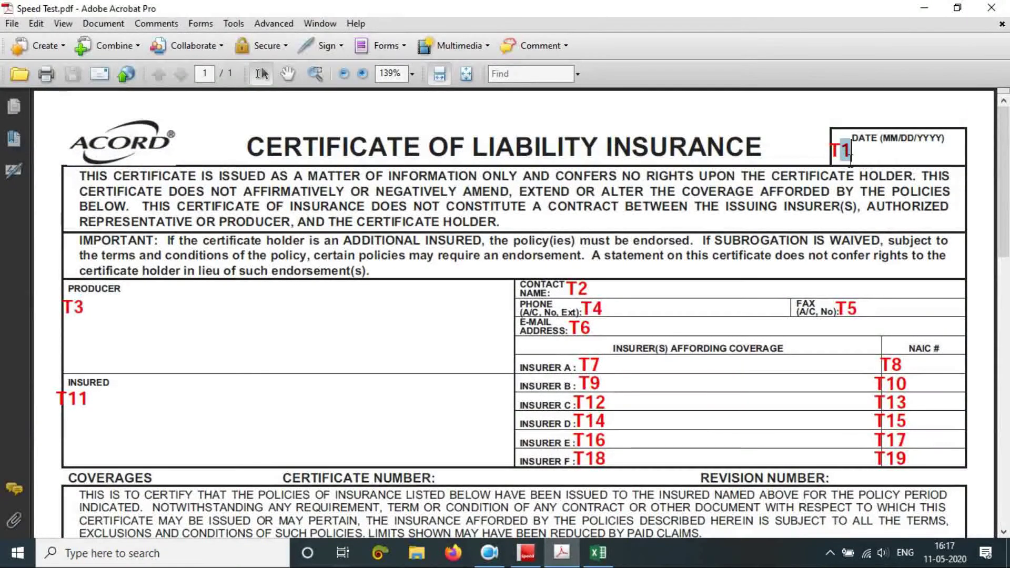
pyautogui.hotkey('alt', 'Tab')
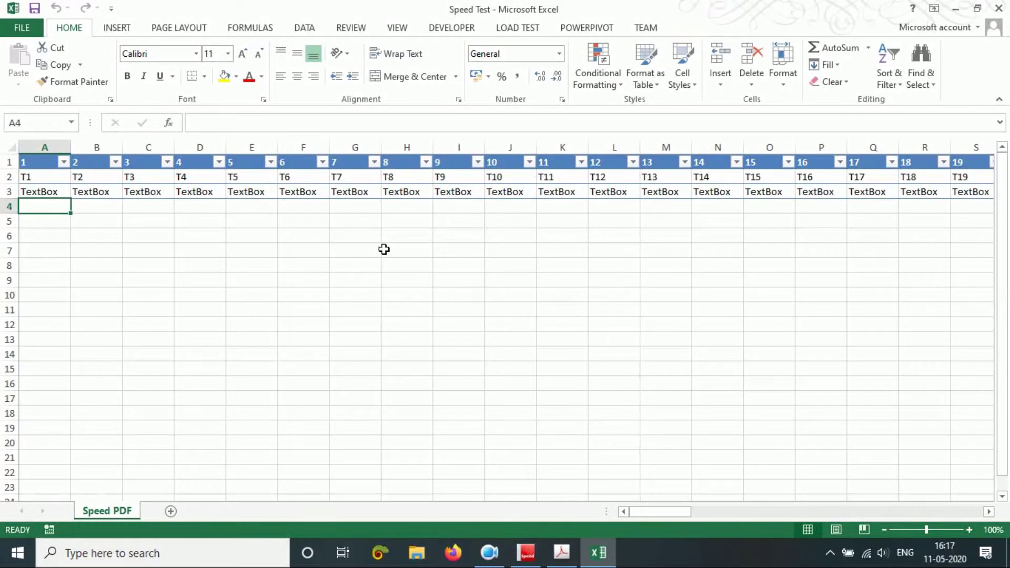
pyautogui.write('11-05-2020')
pyautogui.press('Return')
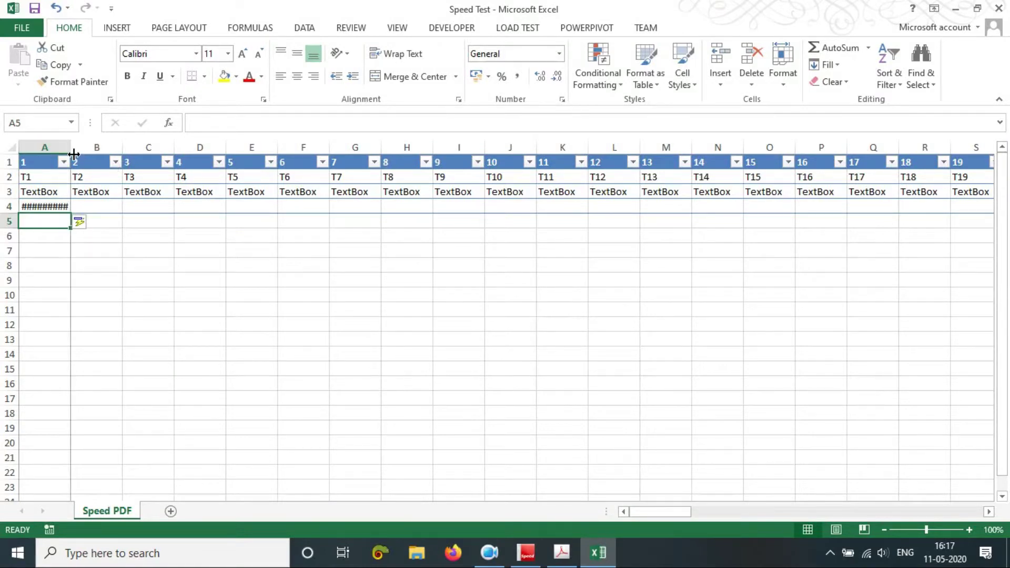
pyautogui.doubleClick(72, 148)
pyautogui.click(151, 235)
# Find the aggregate limit checkboxes in the PDF and enter Yes, Ok and yes under T40, T41 and T42 in row 4 of the workbook.
pyautogui.hotkey('alt', 'Tab')
pyautogui.scroll(-7, 174, 340)
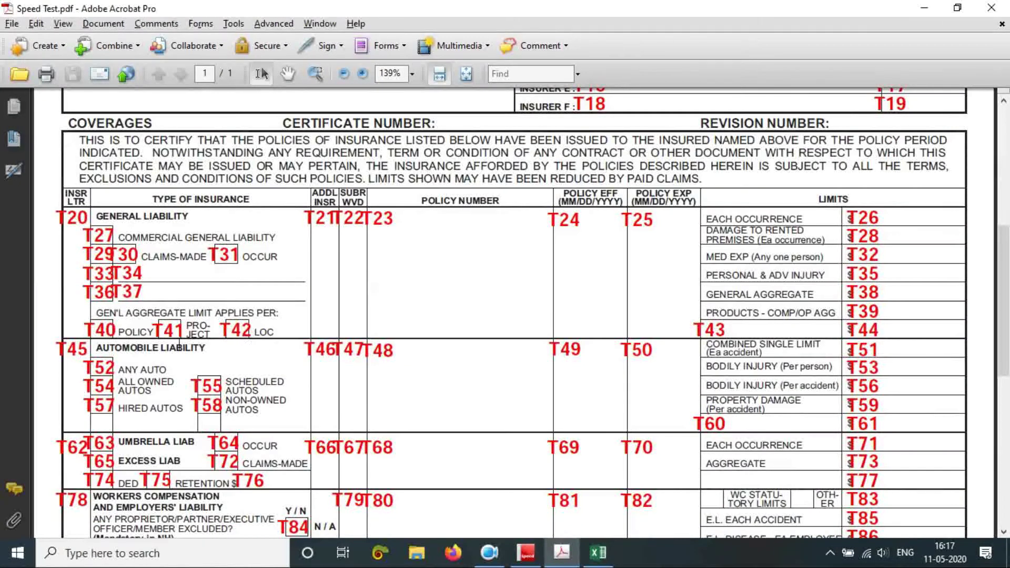
pyautogui.hotkey('alt', 'Tab')
pyautogui.moveTo(636, 513); pyautogui.dragTo(737, 514)
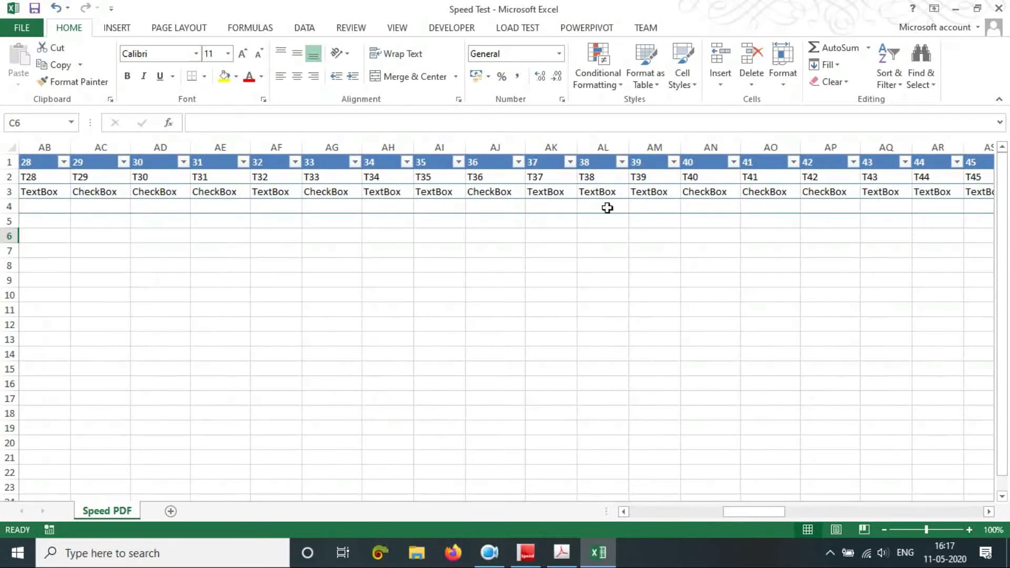
pyautogui.click(716, 209)
pyautogui.write('Y')
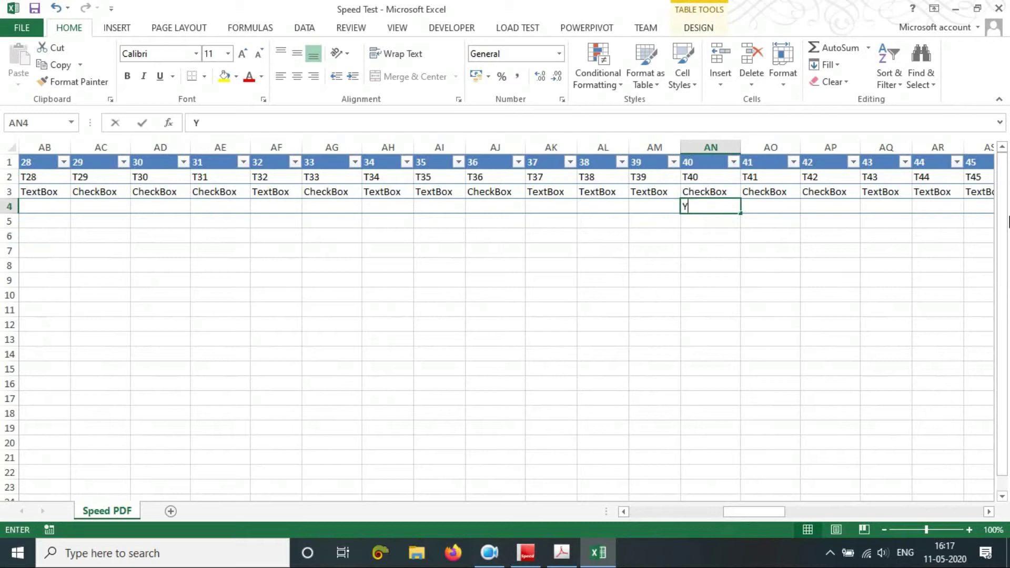
pyautogui.write('es')
pyautogui.press('Tab')
pyautogui.write('Ok')
pyautogui.press('Tab')
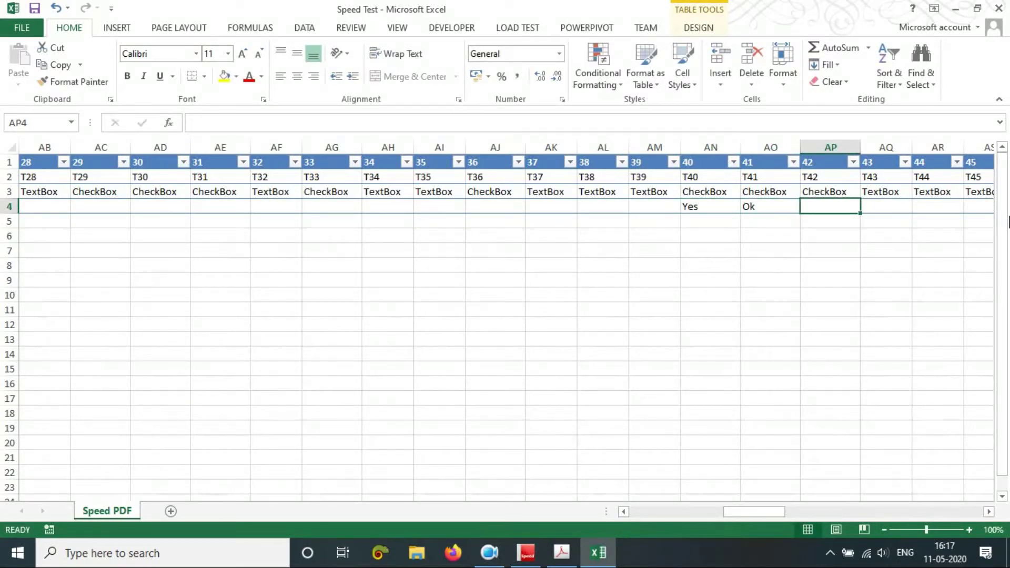
pyautogui.write('yes')
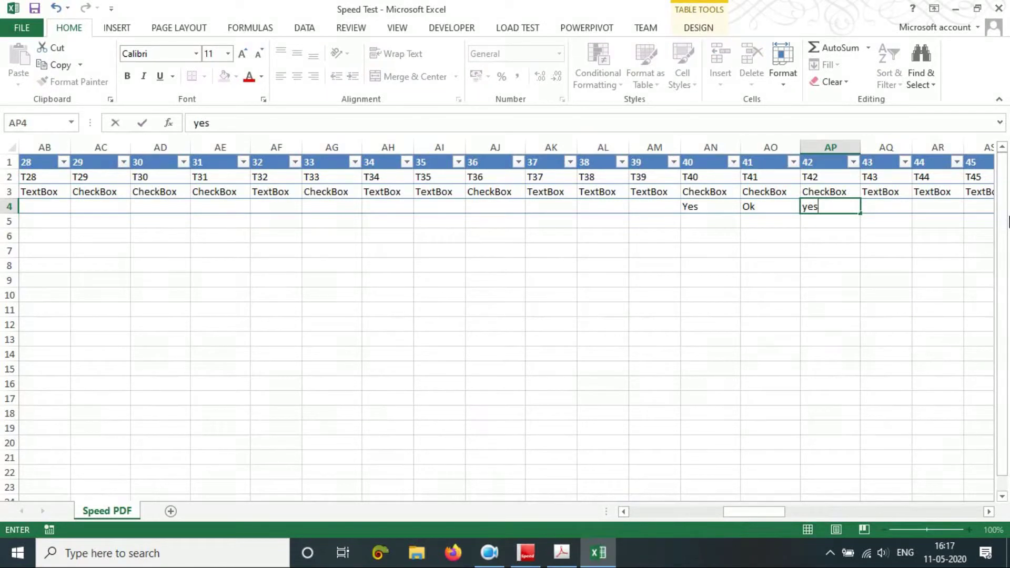
pyautogui.press('Tab')
# Locate the Certificate Holder fields in the PDF and enter the holder's name under T97 in row 4 of the workbook.
pyautogui.hotkey('alt', 'Tab')
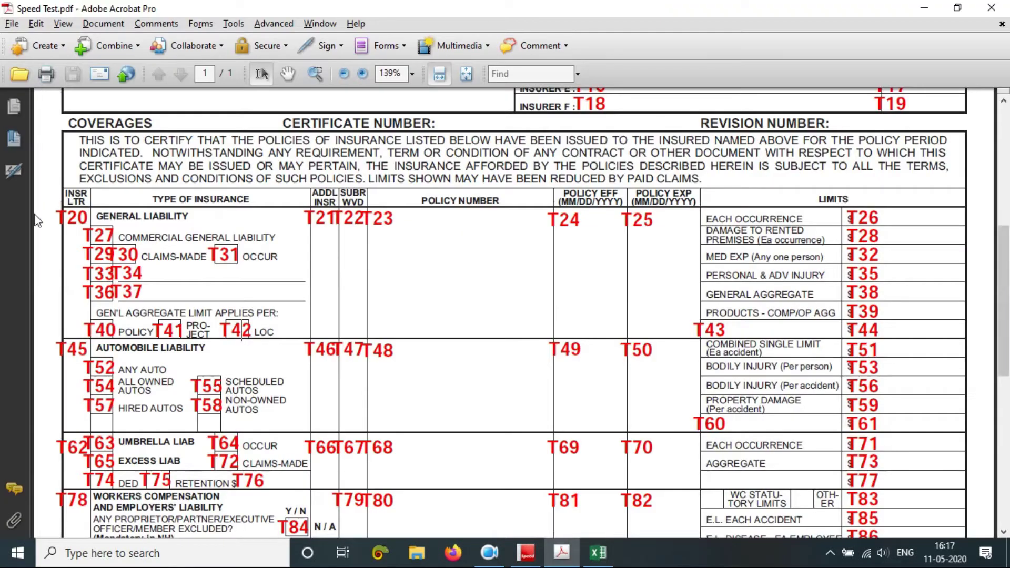
pyautogui.scroll(-6, 323, 347)
pyautogui.scroll(-2, 323, 347)
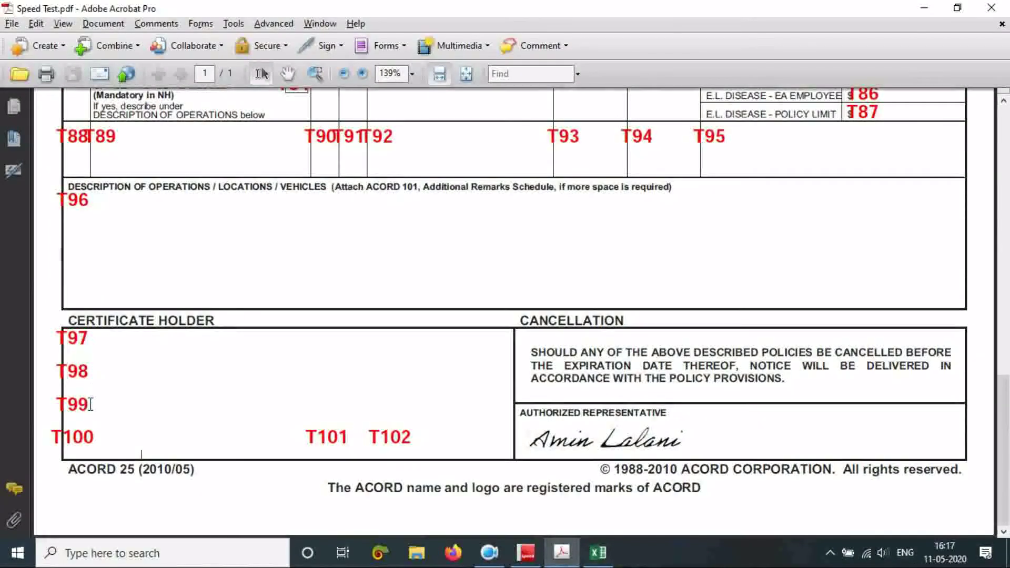
pyautogui.hotkey('alt', 'Tab')
pyautogui.moveTo(769, 520); pyautogui.dragTo(973, 507)
pyautogui.click(657, 205)
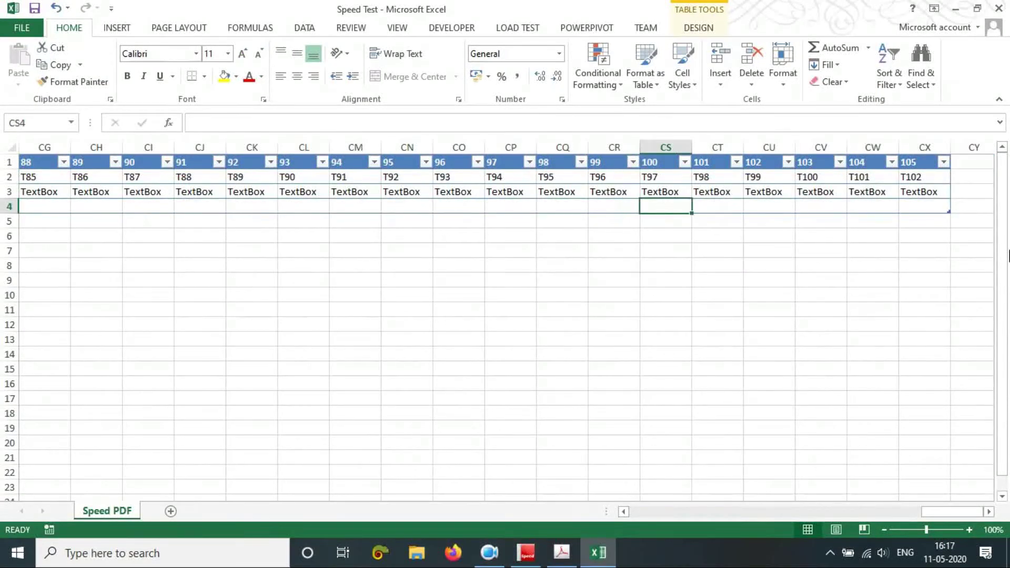
pyautogui.write('Karthik')
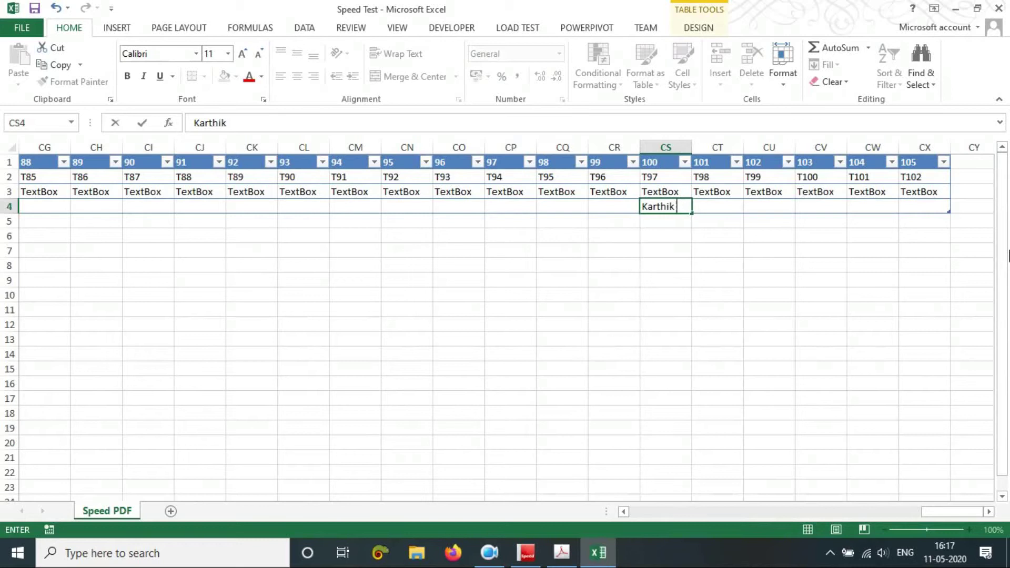
pyautogui.write(' 1')
pyautogui.press('Tab')
# Enter Address 1 under T98 and Address 2 under T99 in row 4.
pyautogui.press('Tab')
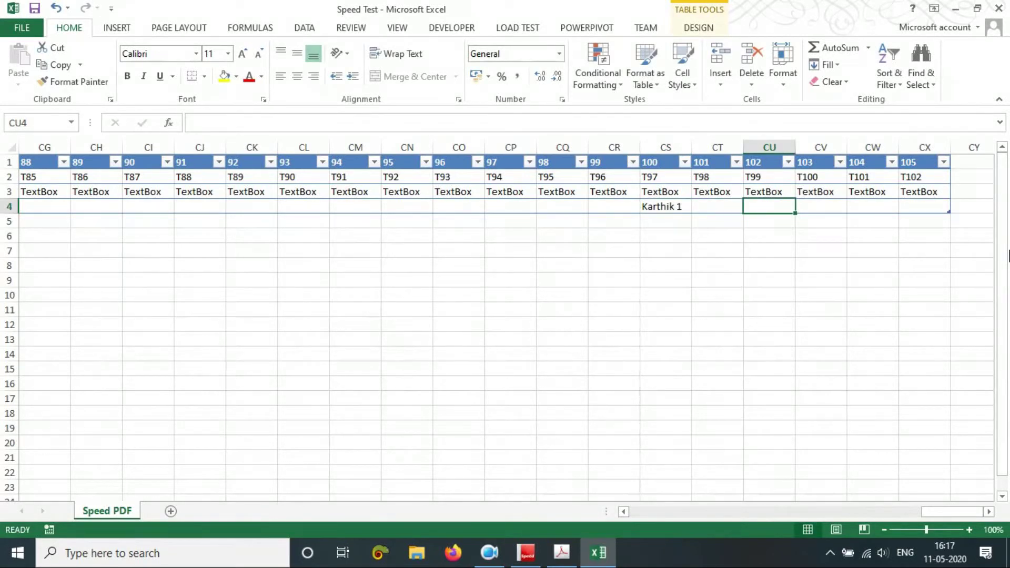
pyautogui.press('Left')
pyautogui.write('A')
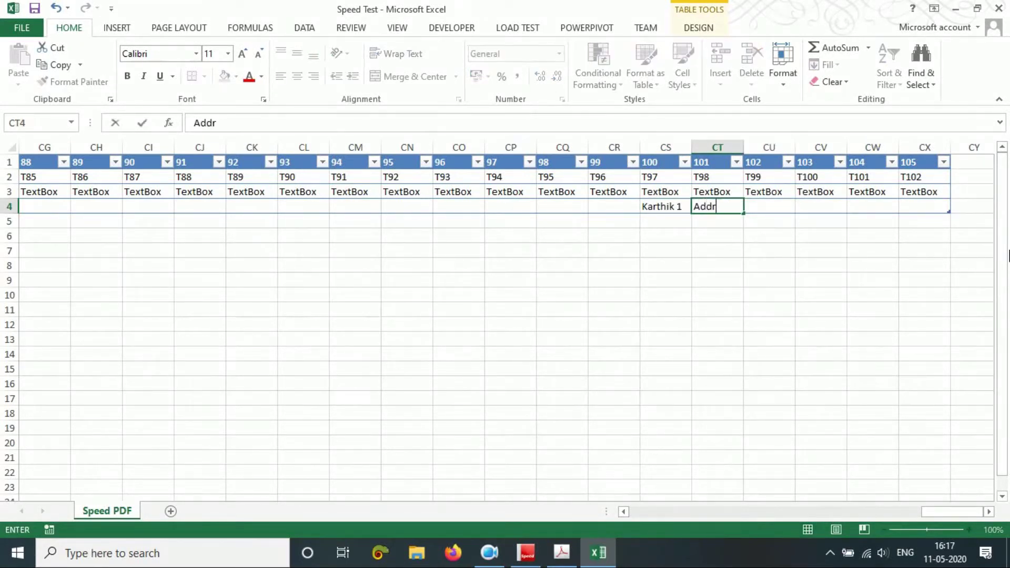
pyautogui.write('ddress 1')
pyautogui.press('Tab')
pyautogui.write('A')
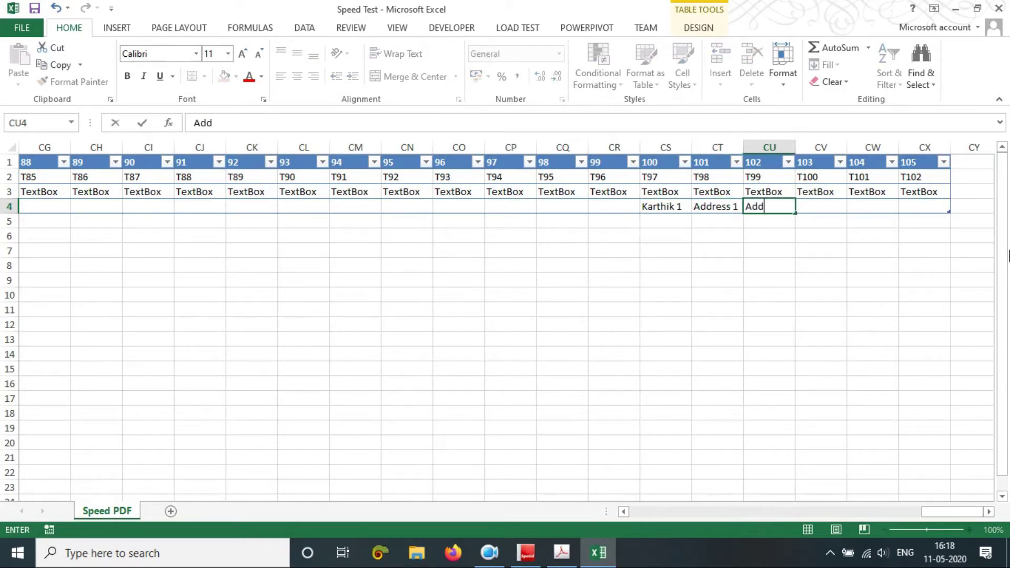
pyautogui.write('ddress 2')
pyautogui.press('Tab')
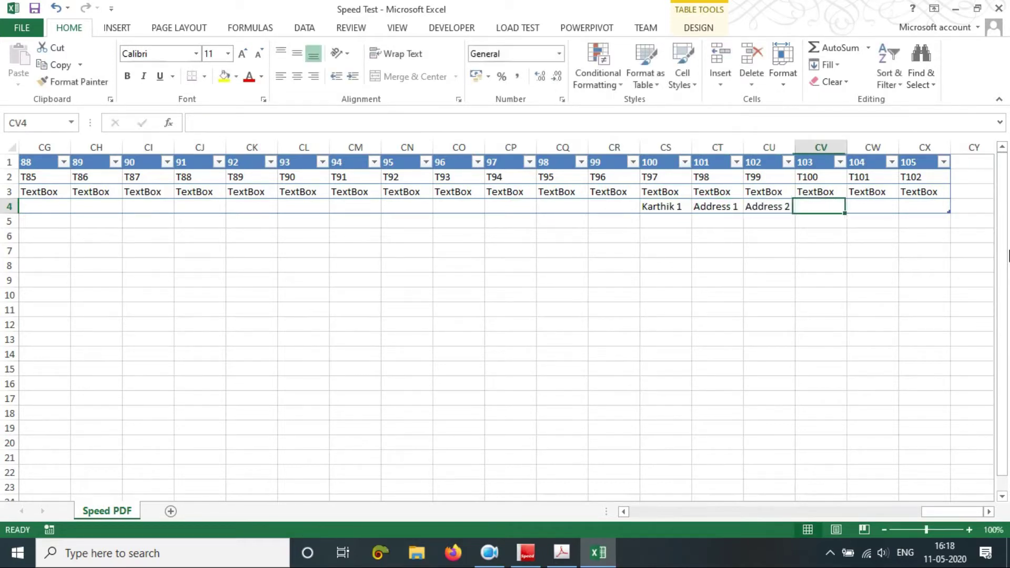
# Enter City 1 under T100, State 1 under T101 and Zip 1 under T102 in row 4.
pyautogui.write('City')
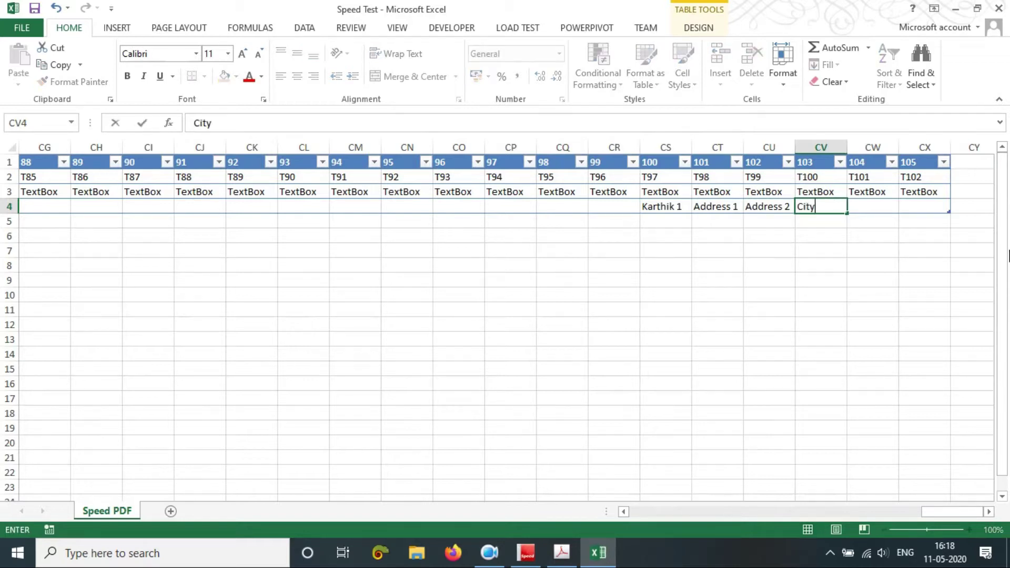
pyautogui.write(' 1')
pyautogui.press('Tab')
pyautogui.write('State')
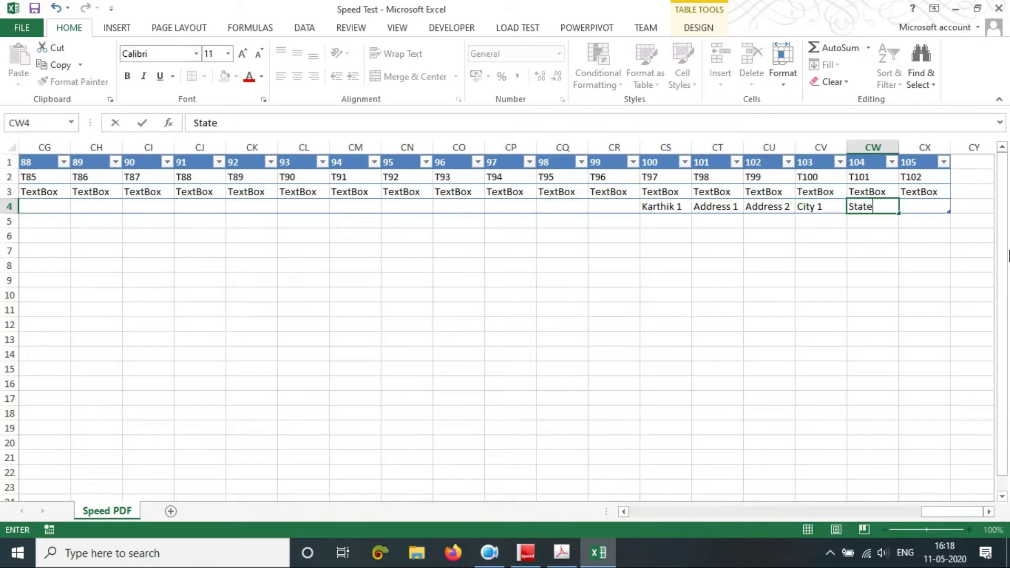
pyautogui.write(' 1')
pyautogui.press('Tab')
pyautogui.write('Zi')
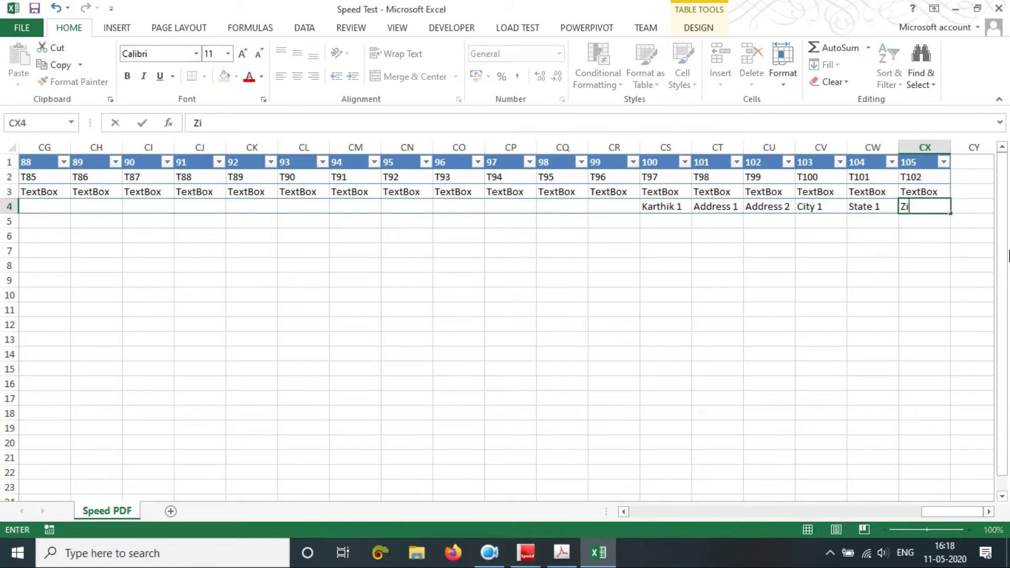
pyautogui.write('p 1')
pyautogui.press('Return')
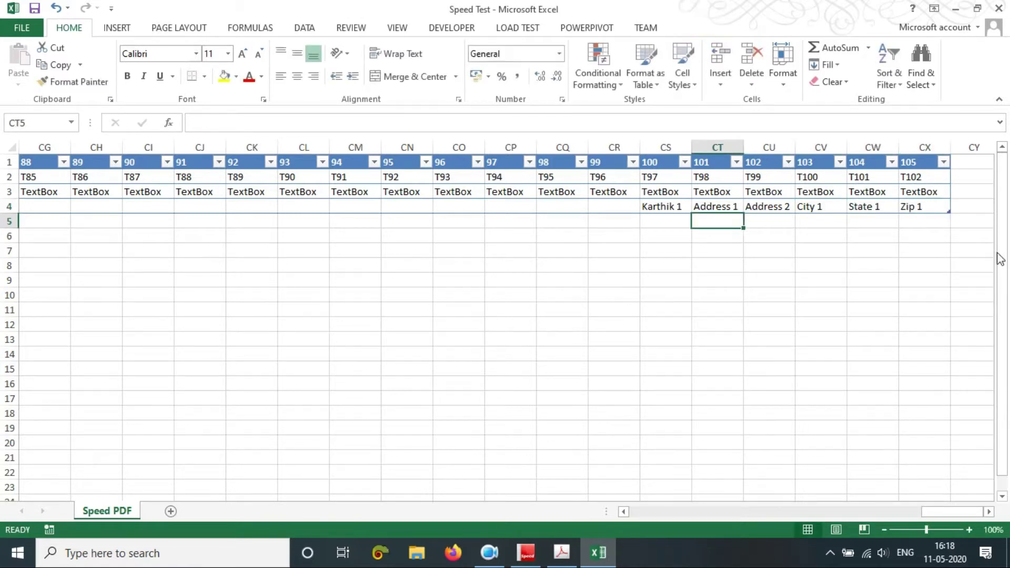
# Locate the Insurer A fields in the PDF, then enter the insurer's name under T7 and 12345 under T8 in row 4.
pyautogui.moveTo(968, 511); pyautogui.dragTo(493, 506)
pyautogui.hotkey('alt', 'Tab')
pyautogui.scroll(10, 630, 389)
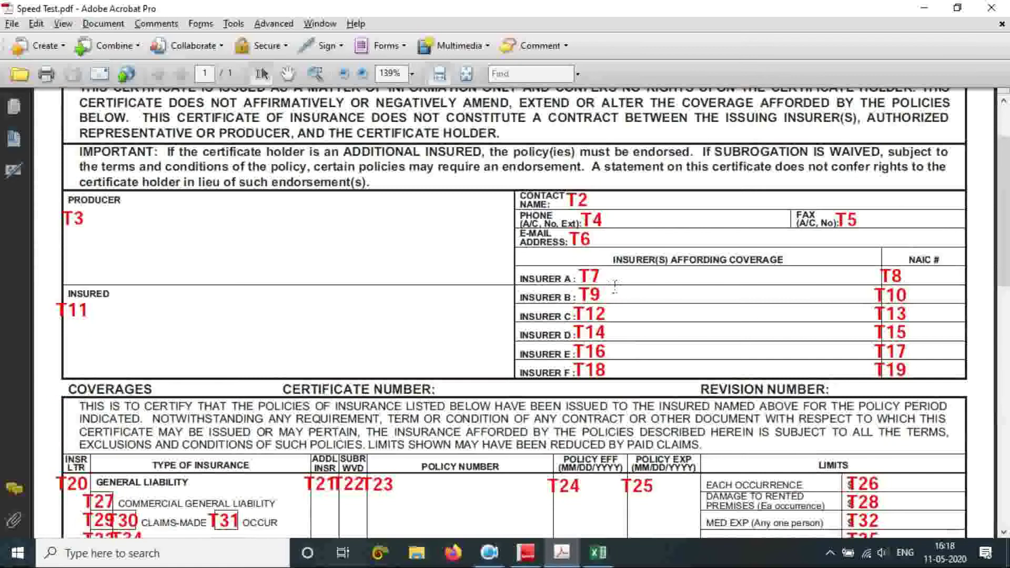
pyautogui.hotkey('alt', 'Tab')
pyautogui.doubleClick(356, 206)
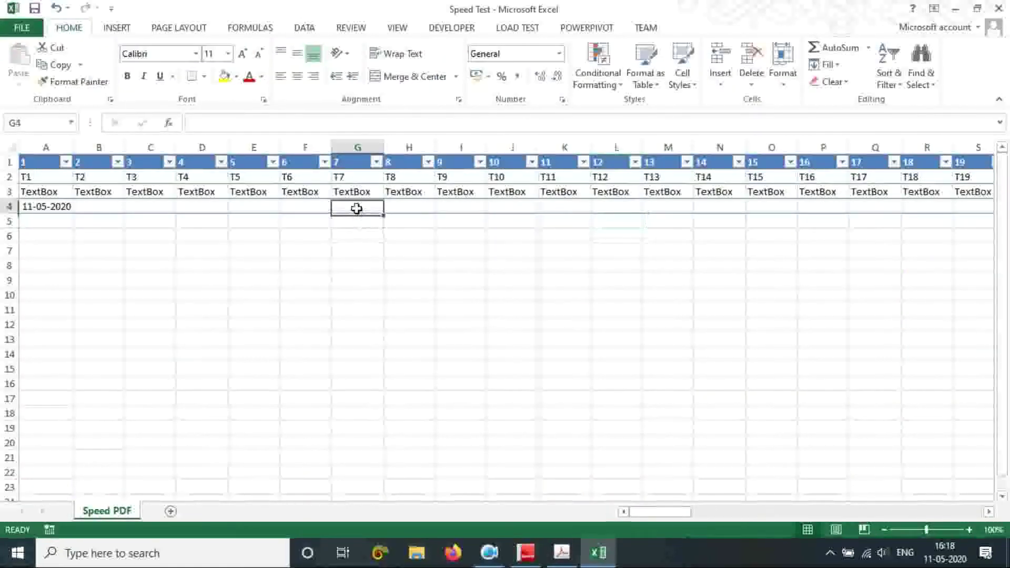
pyautogui.write('Karthik')
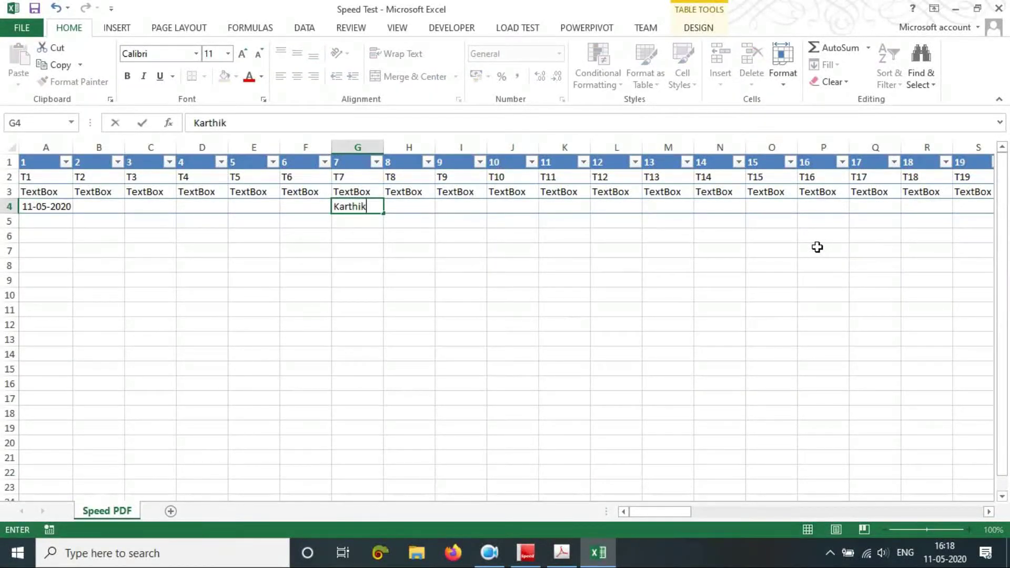
pyautogui.write(' 1')
pyautogui.press('Tab')
pyautogui.write('12345')
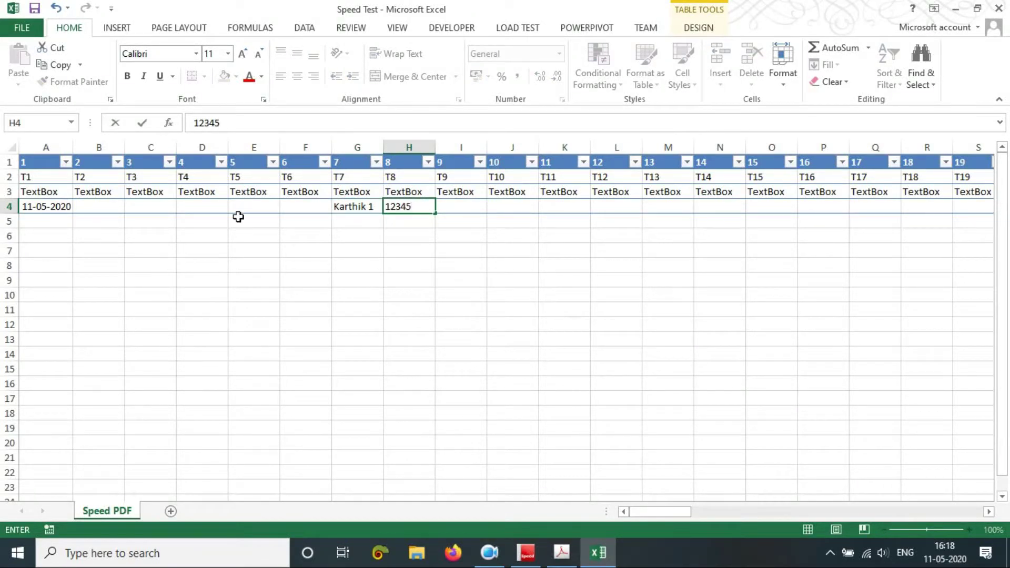
pyautogui.click(184, 326)
# Fill the whole row 4 record down through row 6 across all table columns, from T1 to T102.
pyautogui.moveTo(40, 207); pyautogui.dragTo(901, 243)
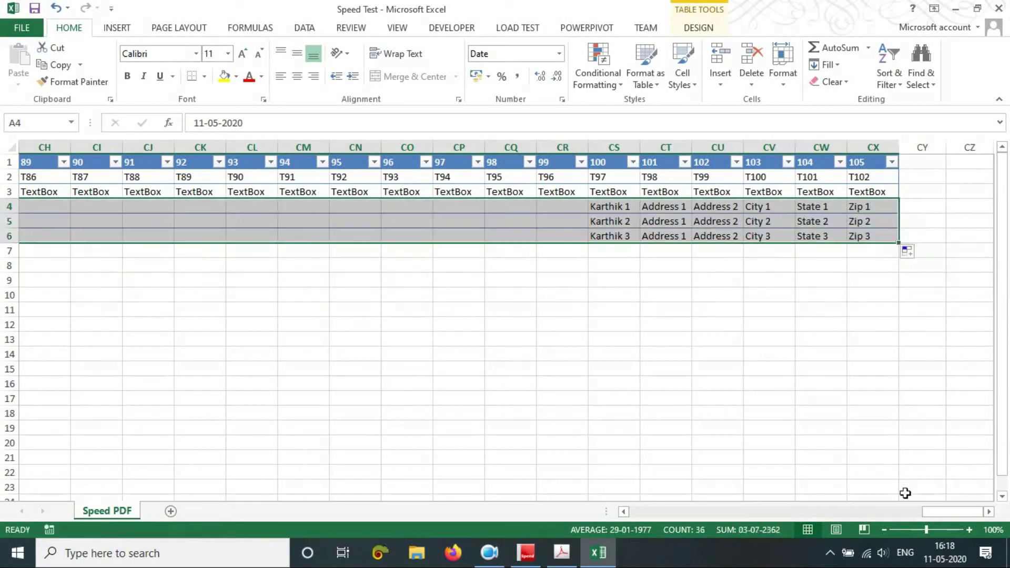
pyautogui.moveTo(931, 507); pyautogui.dragTo(637, 510)
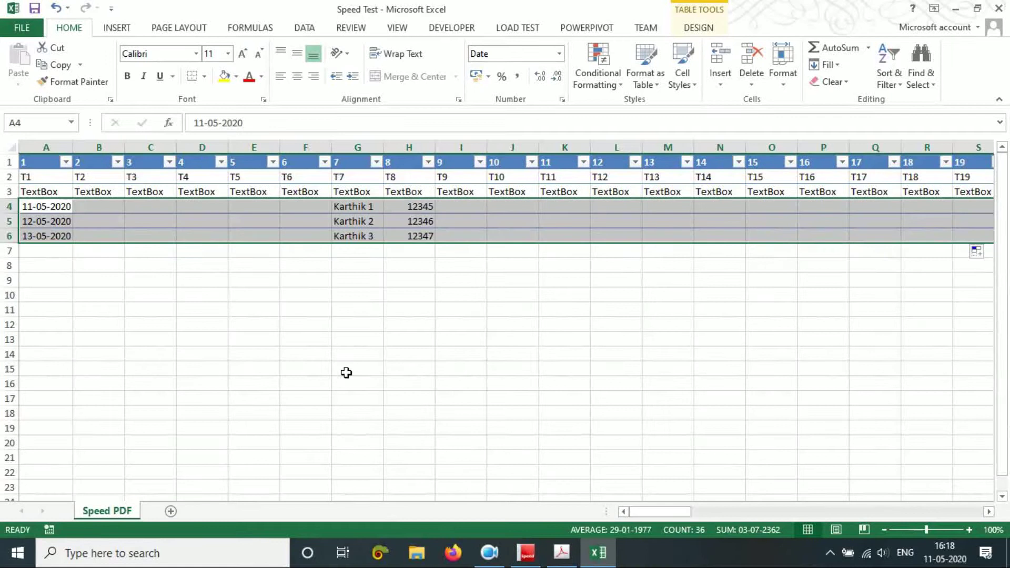
pyautogui.click(357, 368)
pyautogui.click(24, 208)
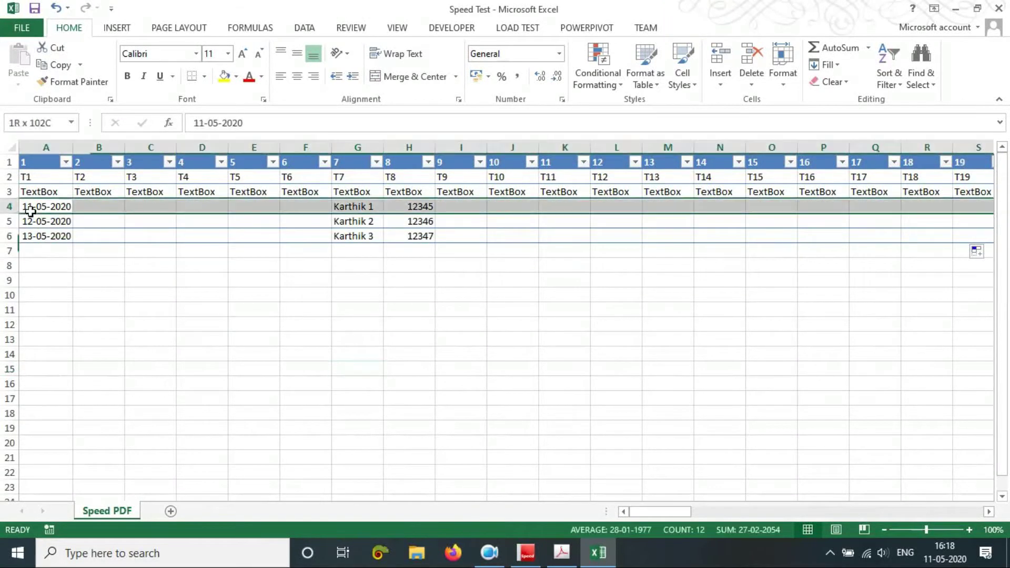
pyautogui.click(80, 219)
# Close the Speed Test workbook and the Speed Test PDF, and switch to Speed PDF.
pyautogui.click(998, 8)
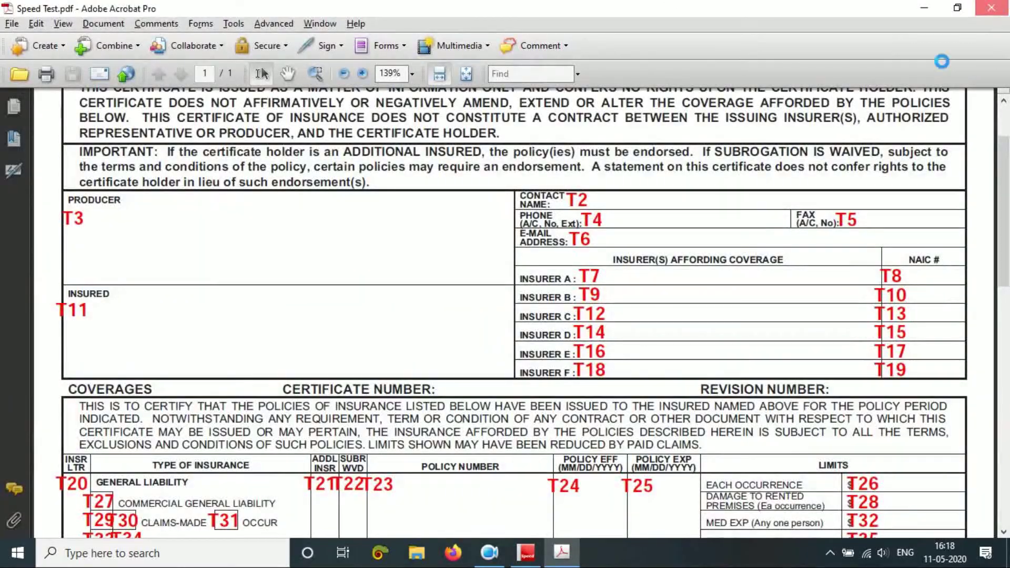
pyautogui.click(1001, 7)
pyautogui.click(525, 553)
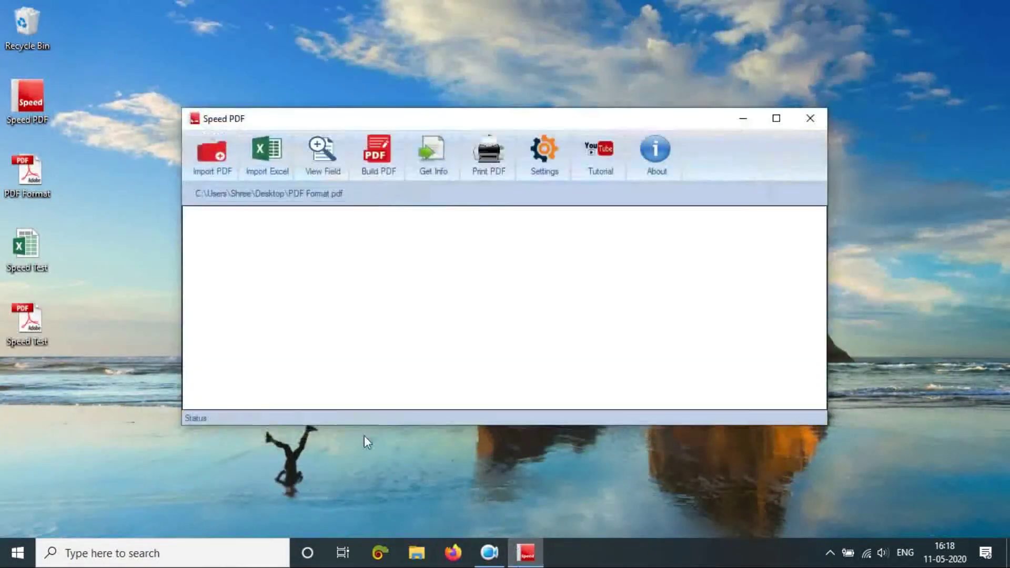
# Import the Speed Test Excel file from the Desktop into Speed PDF.
pyautogui.click(275, 151)
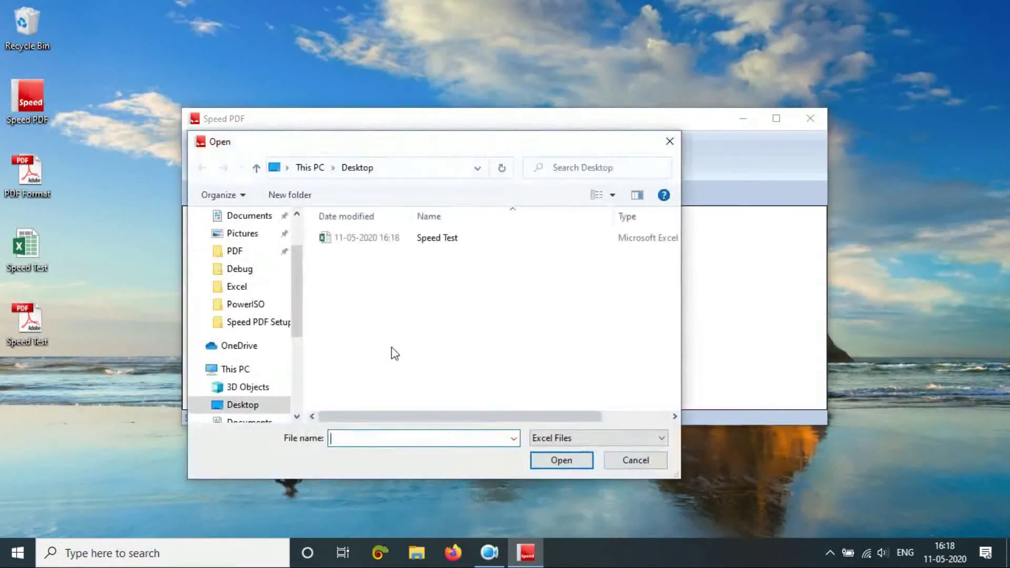
pyautogui.doubleClick(439, 243)
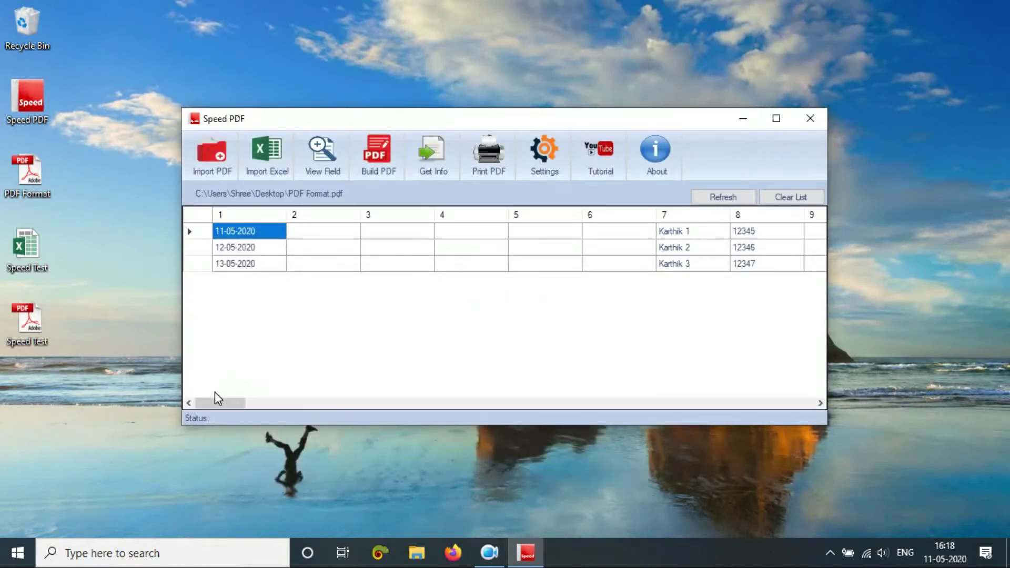
pyautogui.moveTo(218, 402)
pyautogui.mouseDown()
pyautogui.moveTo(815, 415)
pyautogui.moveTo(205, 415)
pyautogui.mouseUp()
# Open the PDF build settings and set the output files to be named from column 7.
pyautogui.click(390, 154)
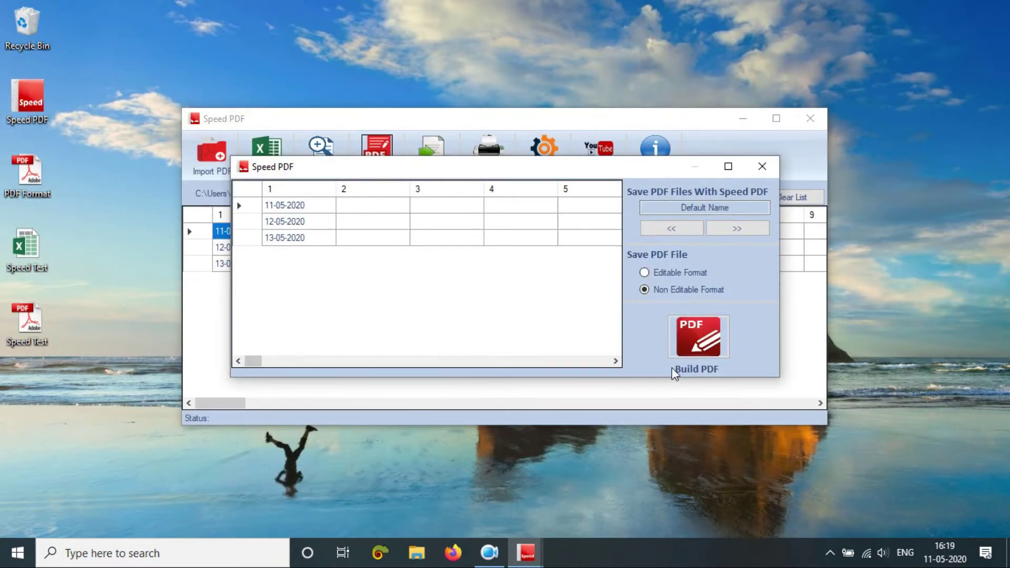
pyautogui.click(694, 213)
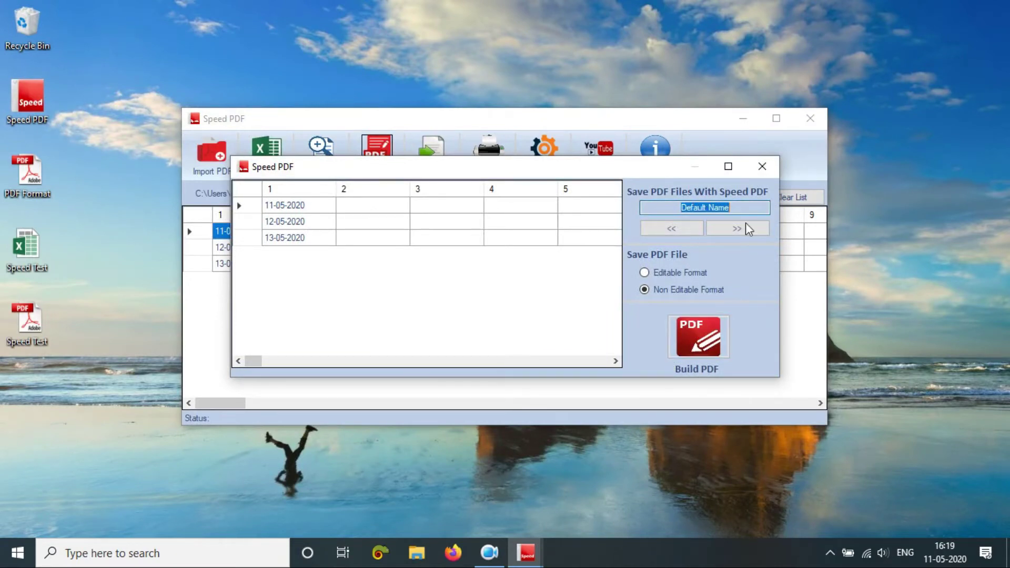
pyautogui.click(614, 361)
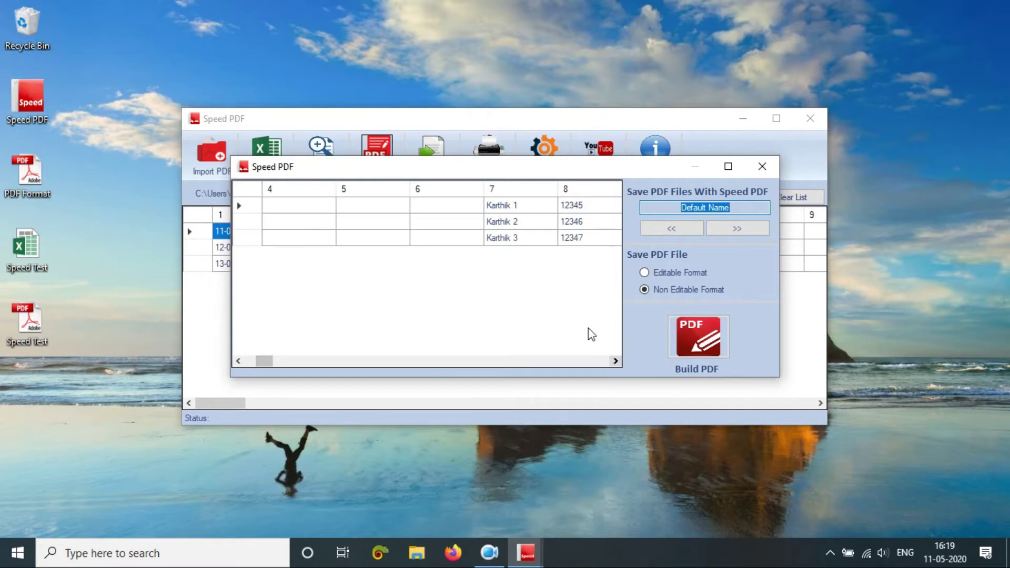
pyautogui.click(513, 206)
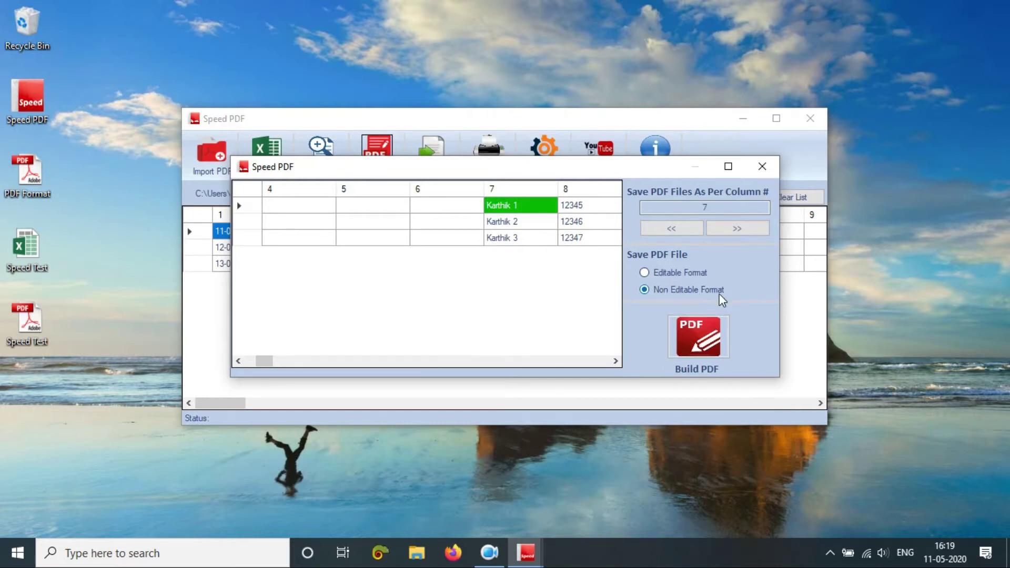
# Build the PDFs in non-editable format into a new Desktop folder named Speed PDF.
pyautogui.click(705, 339)
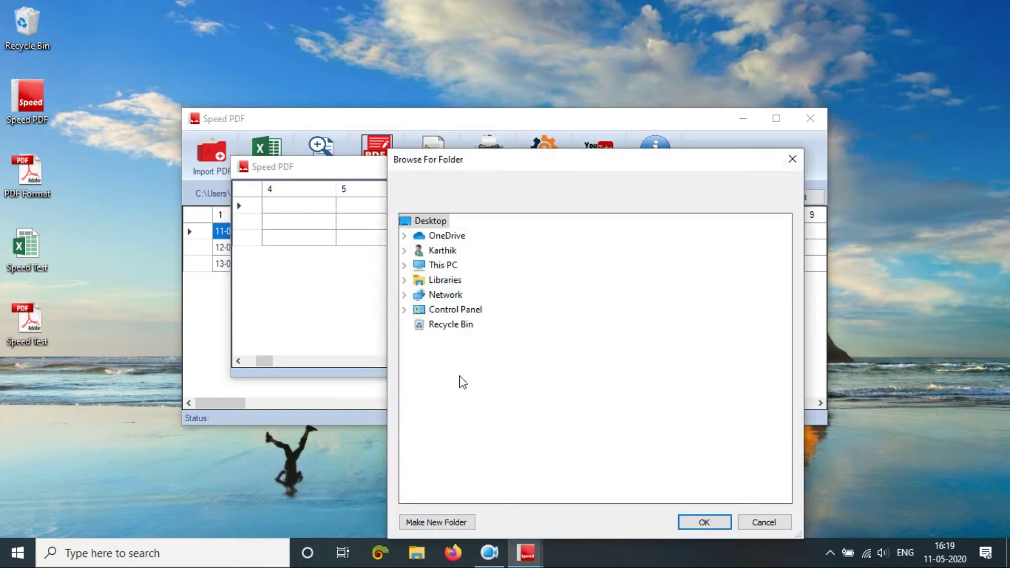
pyautogui.click(463, 523)
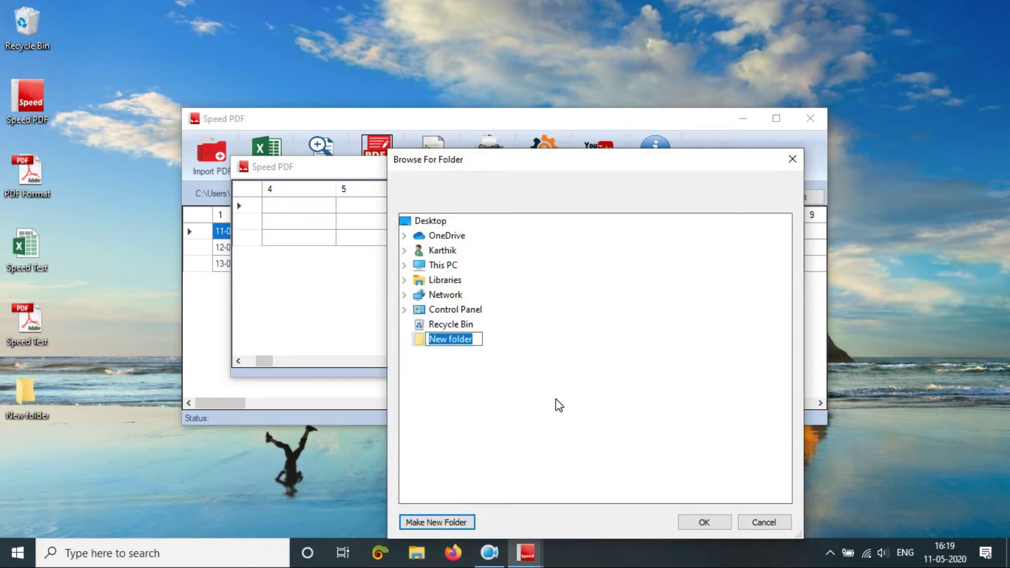
pyautogui.write('Speed ')
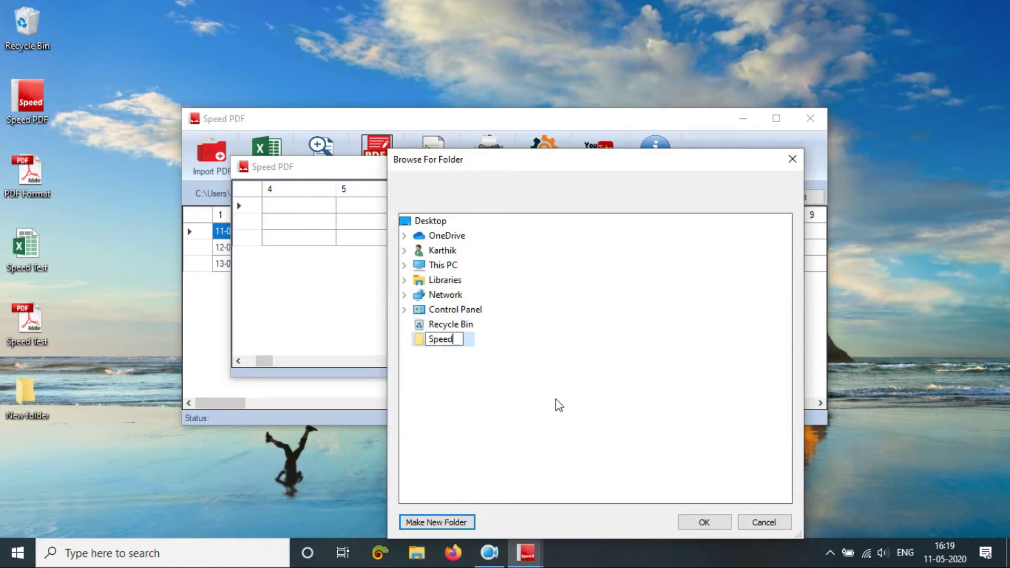
pyautogui.write('PDF')
pyautogui.press('Return')
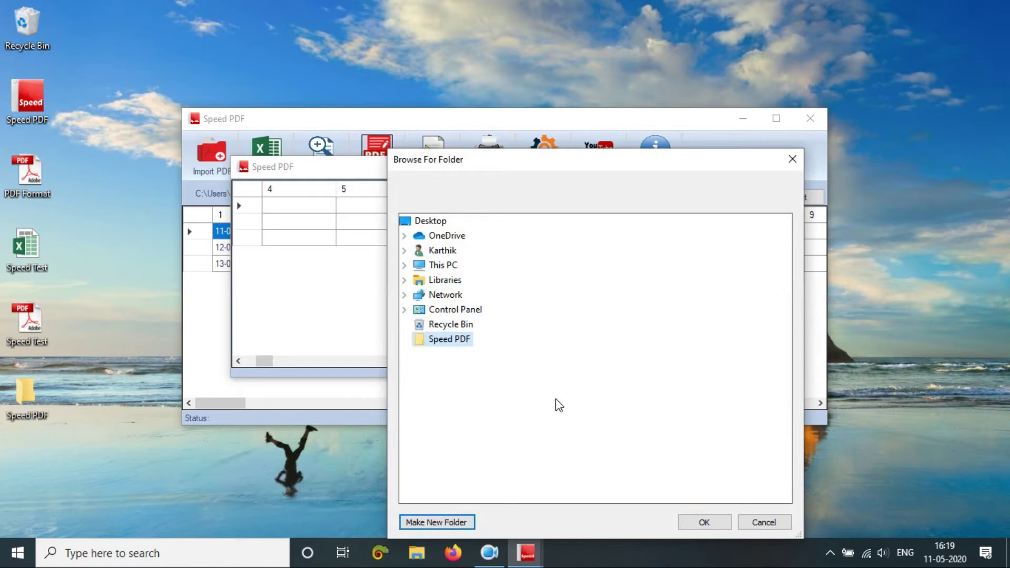
pyautogui.click(703, 524)
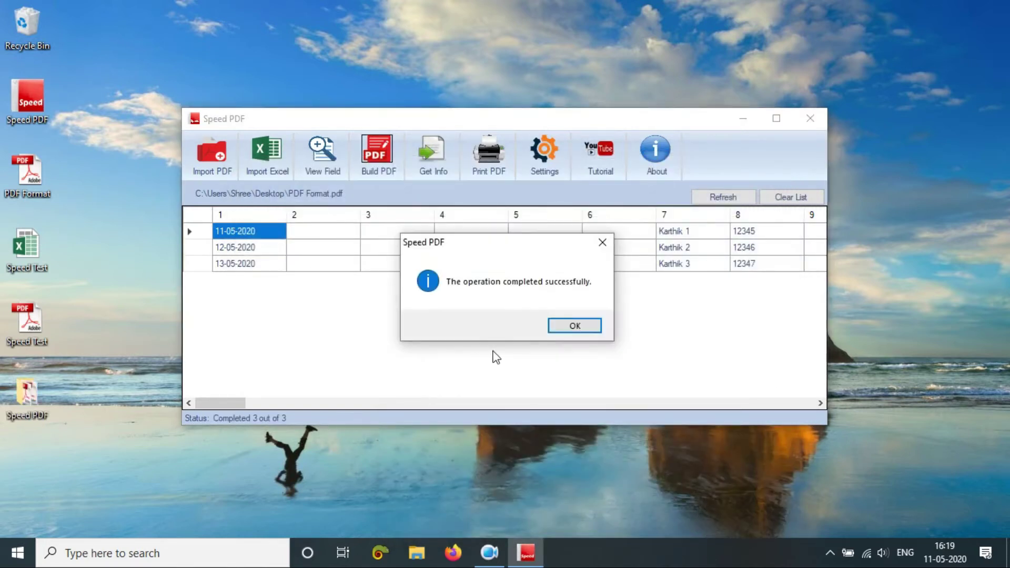
pyautogui.click(581, 326)
# Open the second generated PDF in the Speed PDF folder and check its insurer, date, aggregate limit checkbox and Certificate Holder fields.
pyautogui.click(21, 393)
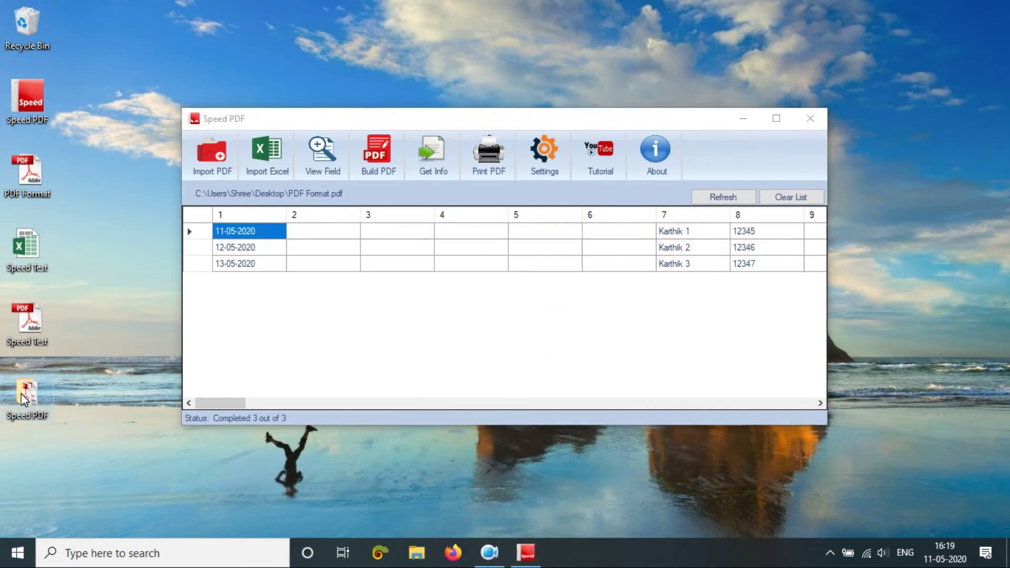
pyautogui.doubleClick(21, 392)
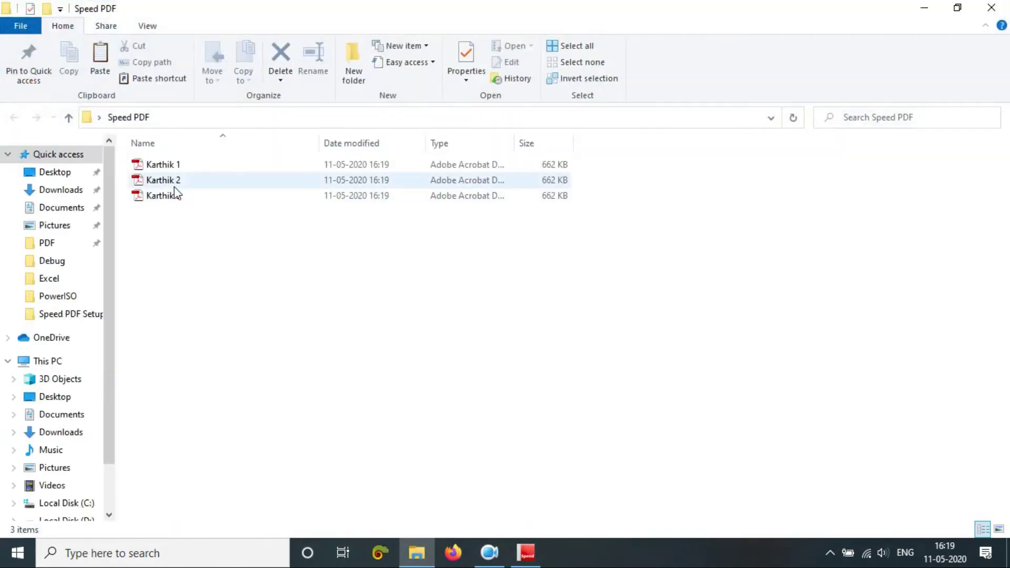
pyautogui.doubleClick(169, 184)
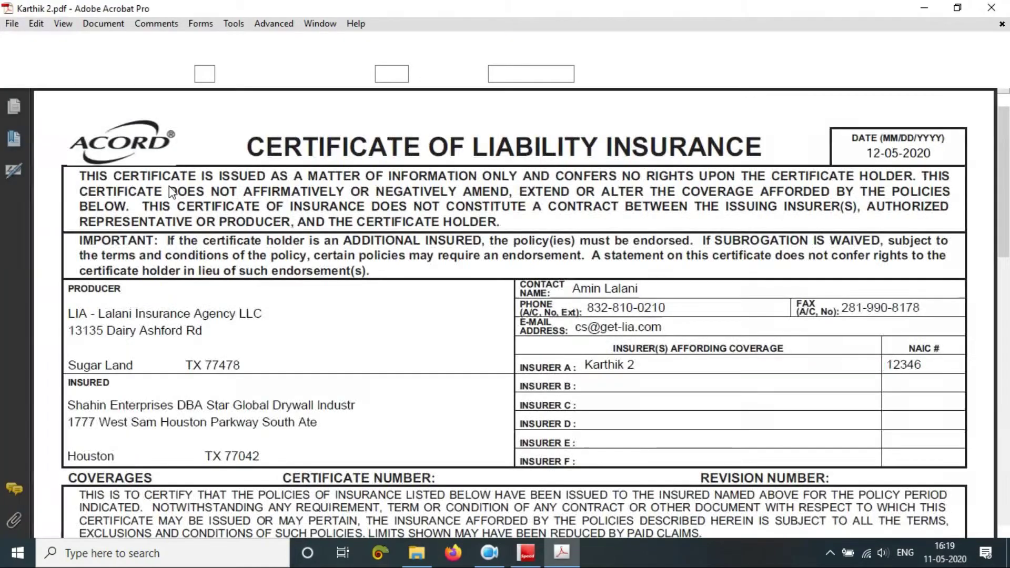
pyautogui.moveTo(658, 379); pyautogui.dragTo(595, 377)
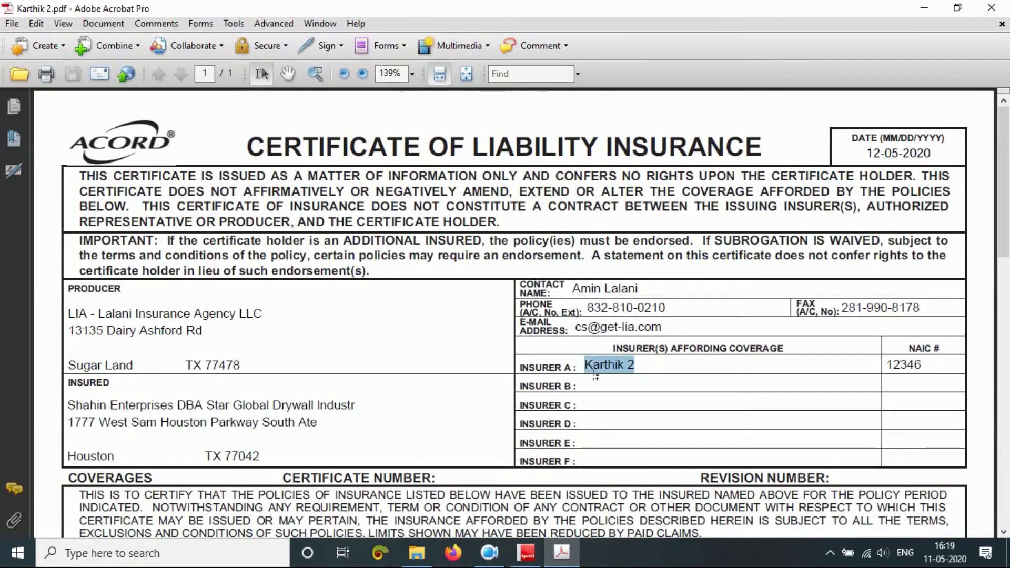
pyautogui.moveTo(940, 371); pyautogui.dragTo(960, 384)
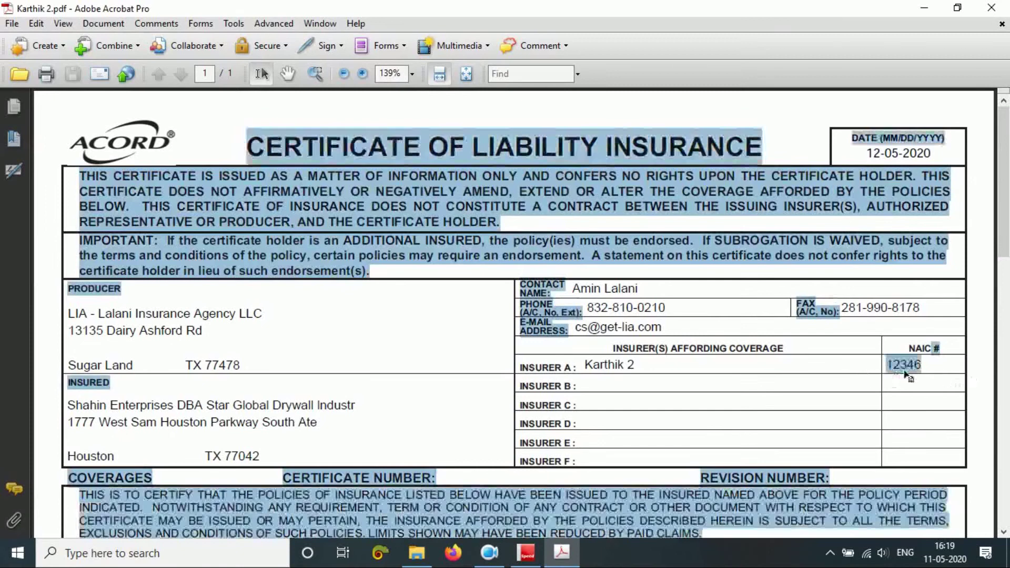
pyautogui.click(941, 202)
pyautogui.scroll(-15, 293, 467)
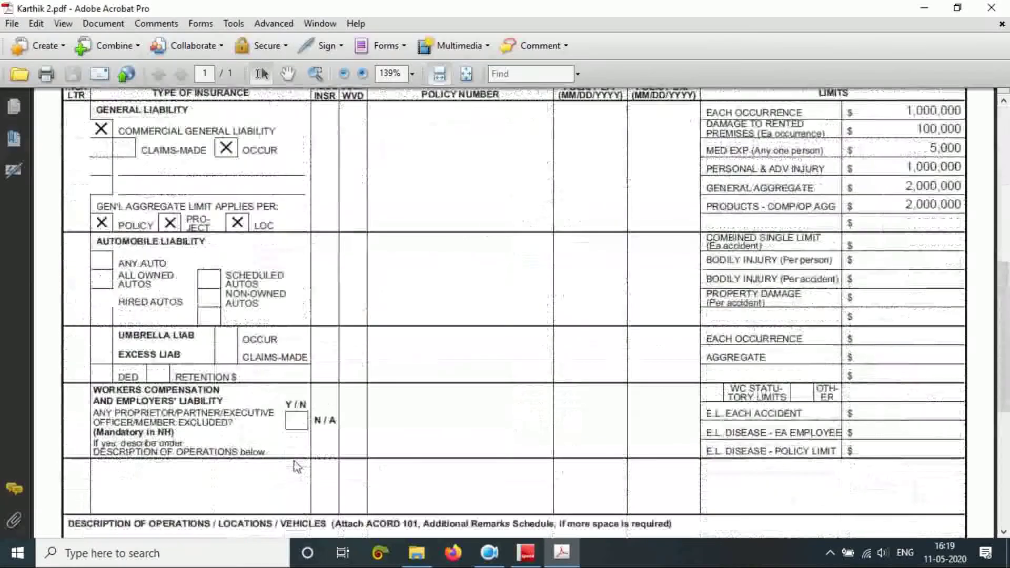
pyautogui.scroll(-3, 293, 467)
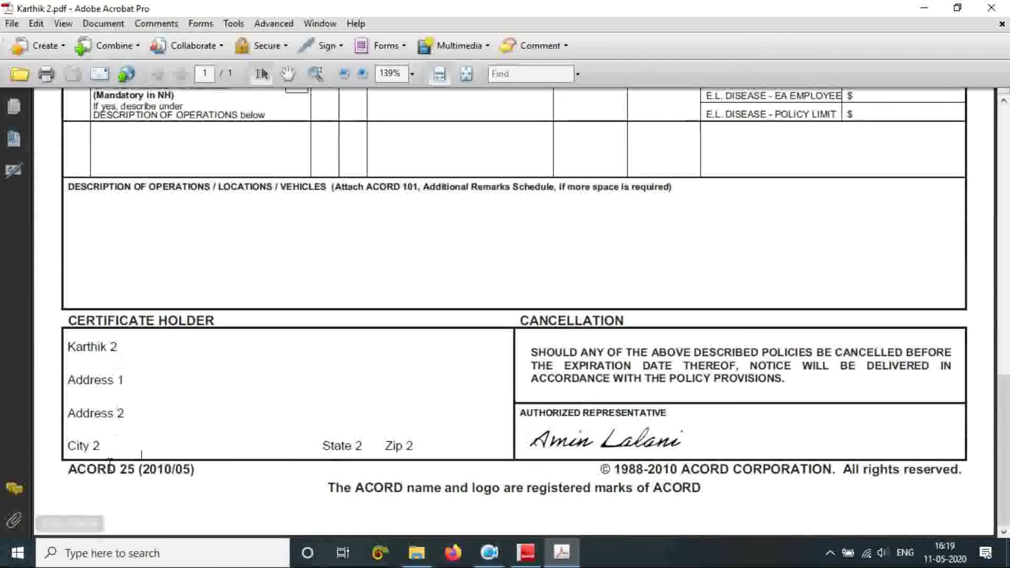
pyautogui.scroll(10, 271, 269)
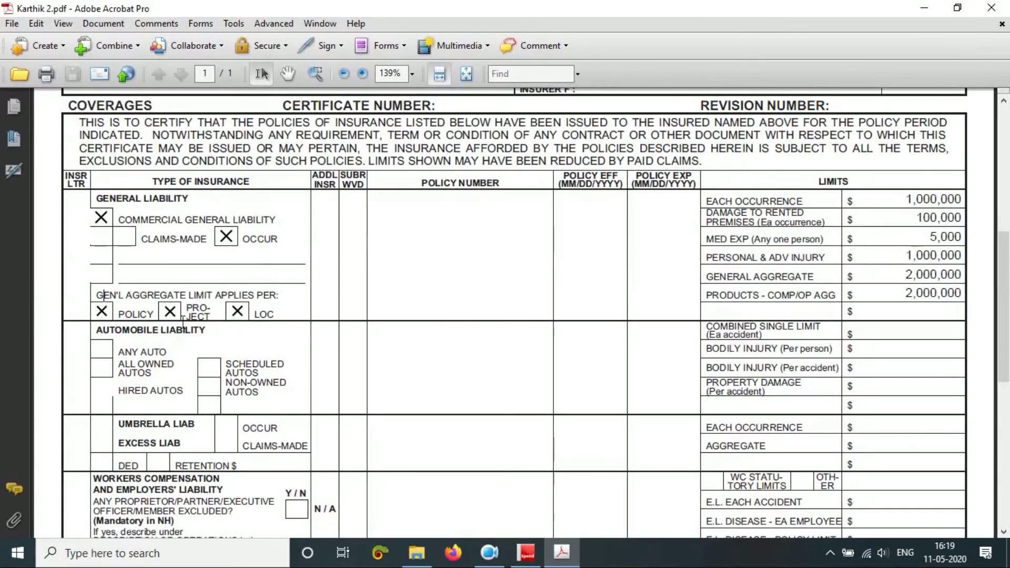
pyautogui.click(991, 8)
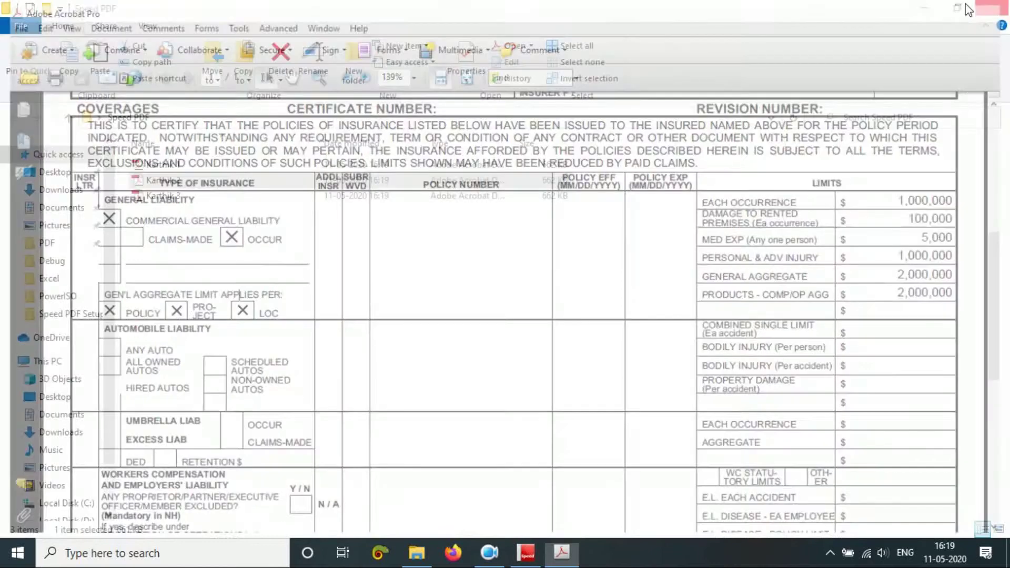
pyautogui.click(924, 7)
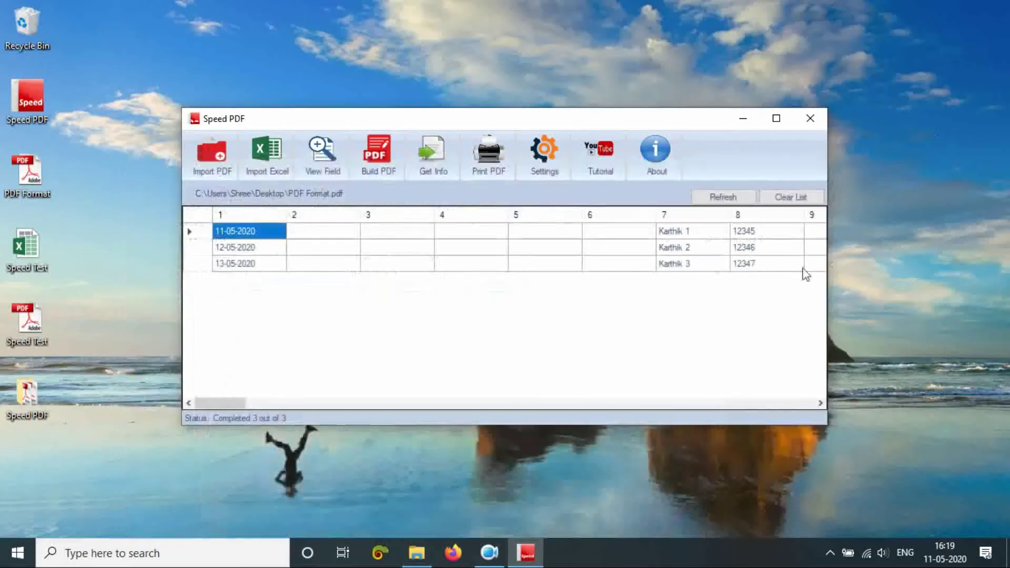
# Build the PDFs again in editable format, named from column 7, into the Speed PDF folder on the Desktop.
pyautogui.click(375, 153)
pyautogui.click(673, 275)
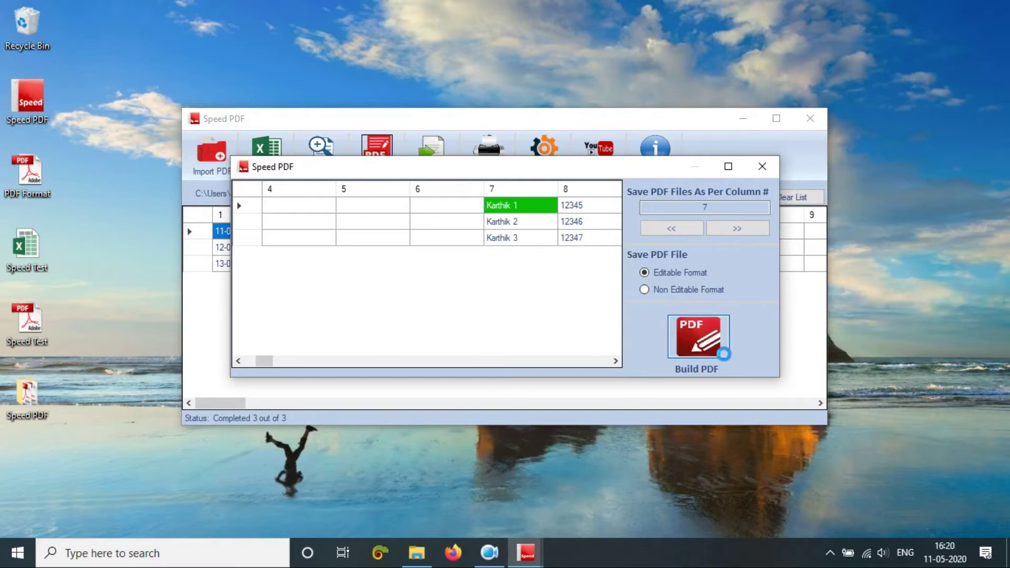
pyautogui.click(694, 522)
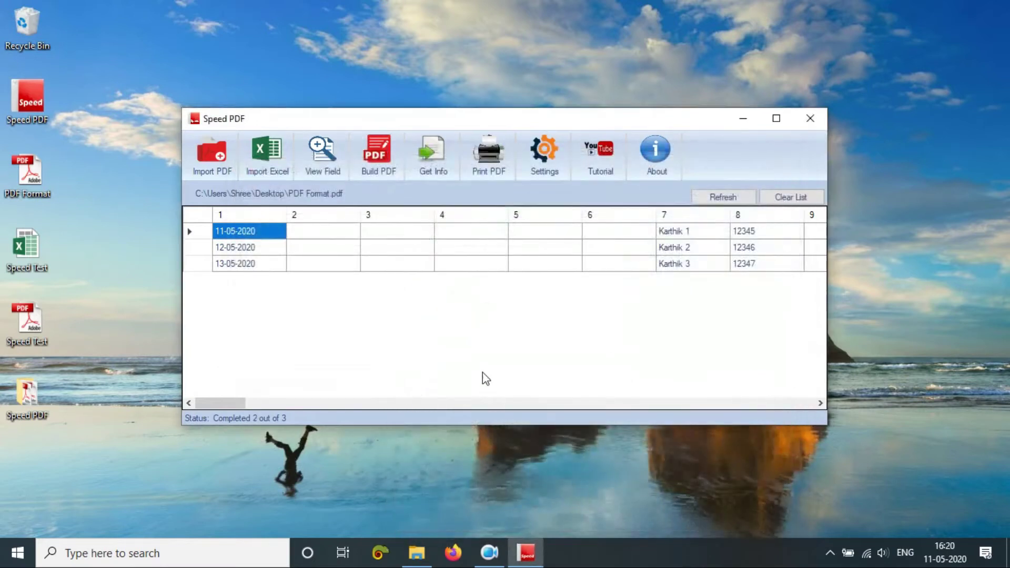
pyautogui.click(555, 327)
# Open the first generated PDF and test its form fields by entering ee in the Insurer B field.
pyautogui.doubleClick(16, 400)
pyautogui.click(494, 172)
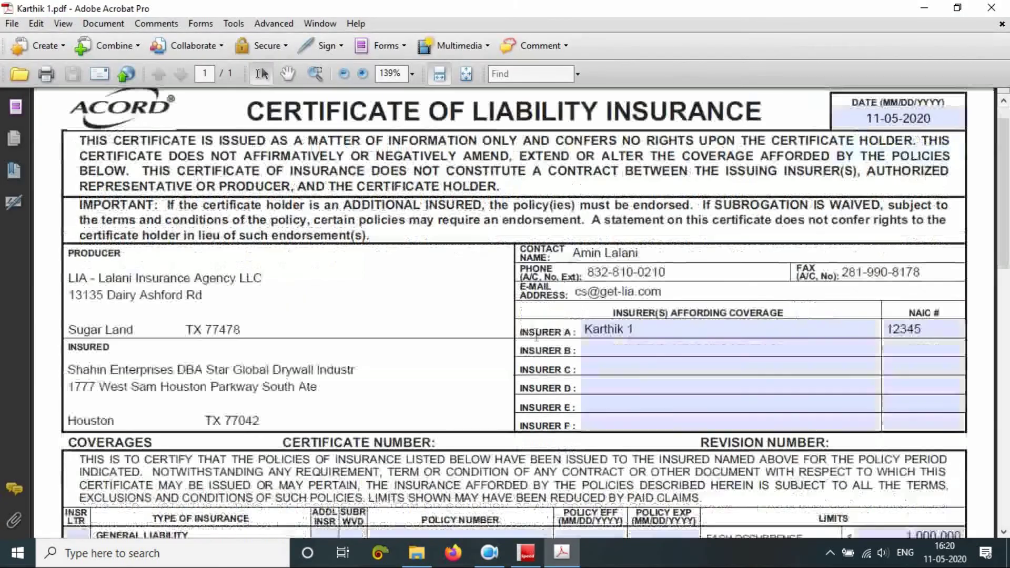
pyautogui.scroll(-5, 536, 337)
pyautogui.click(703, 193)
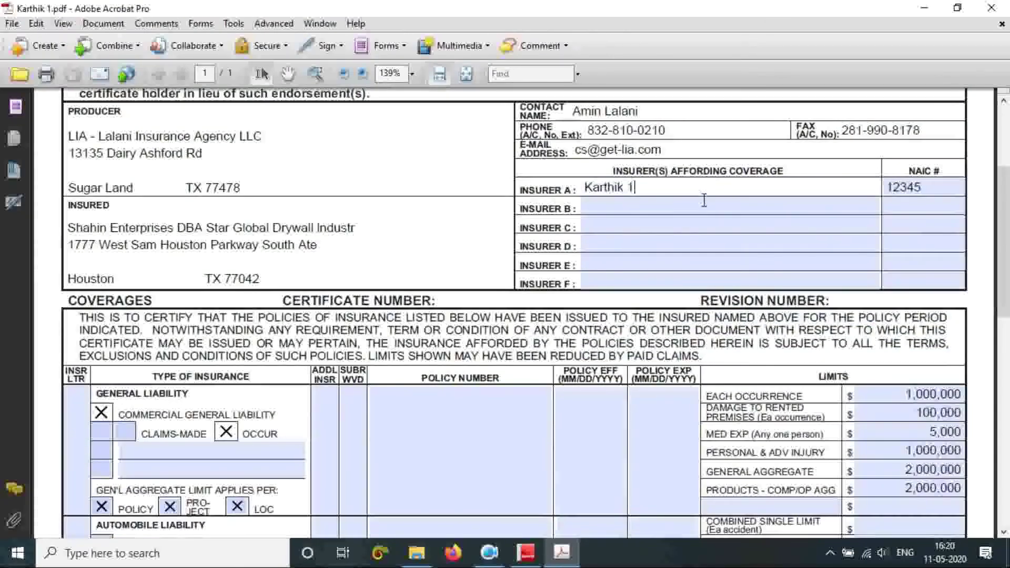
pyautogui.click(685, 209)
pyautogui.write('ee')
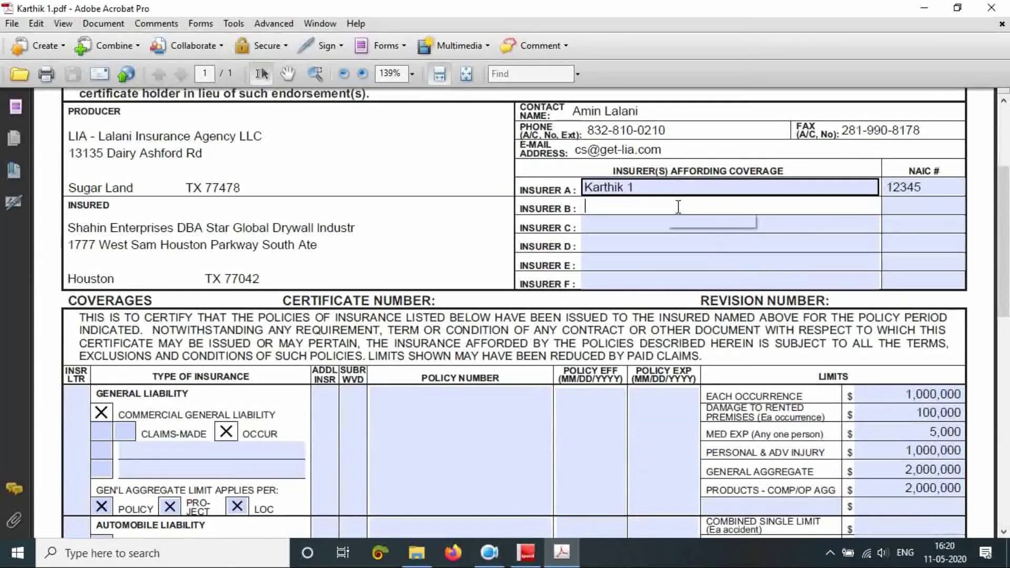
pyautogui.click(696, 241)
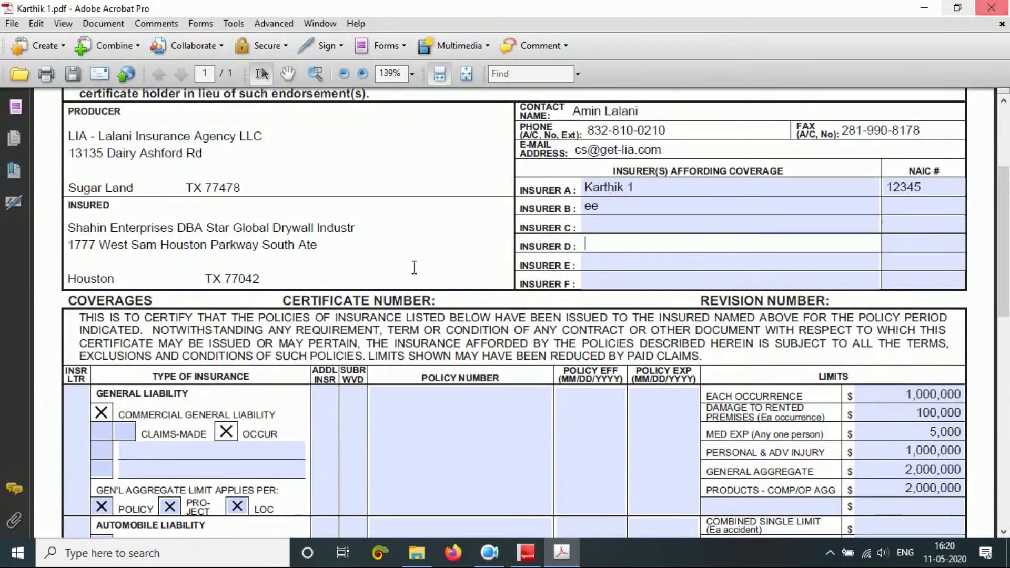
# Check the Certificate Holder fields of the PDF, close it without saving the changes, and close the folder.
pyautogui.scroll(-4, 285, 438)
pyautogui.scroll(-15, 284, 438)
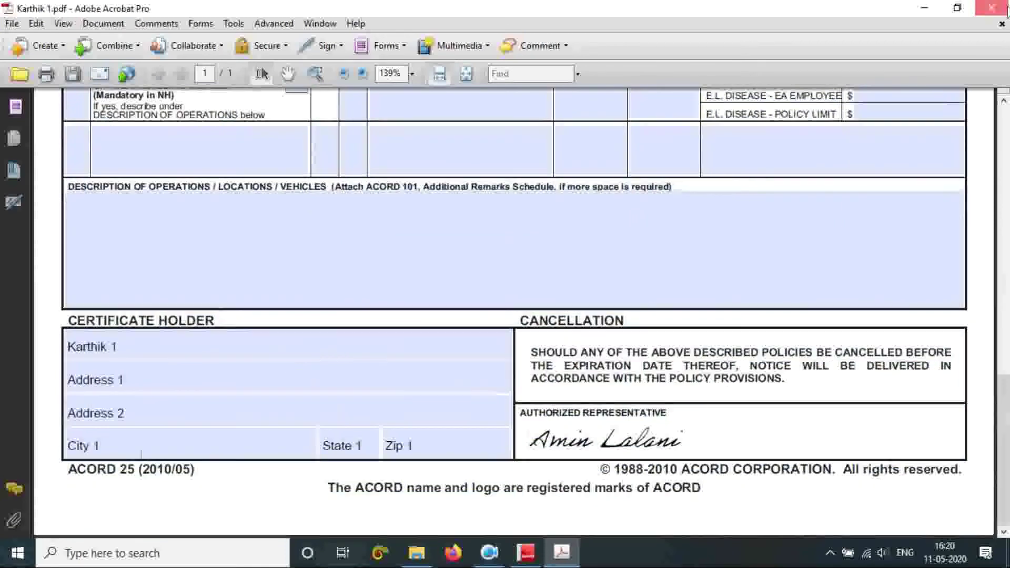
pyautogui.click(999, 7)
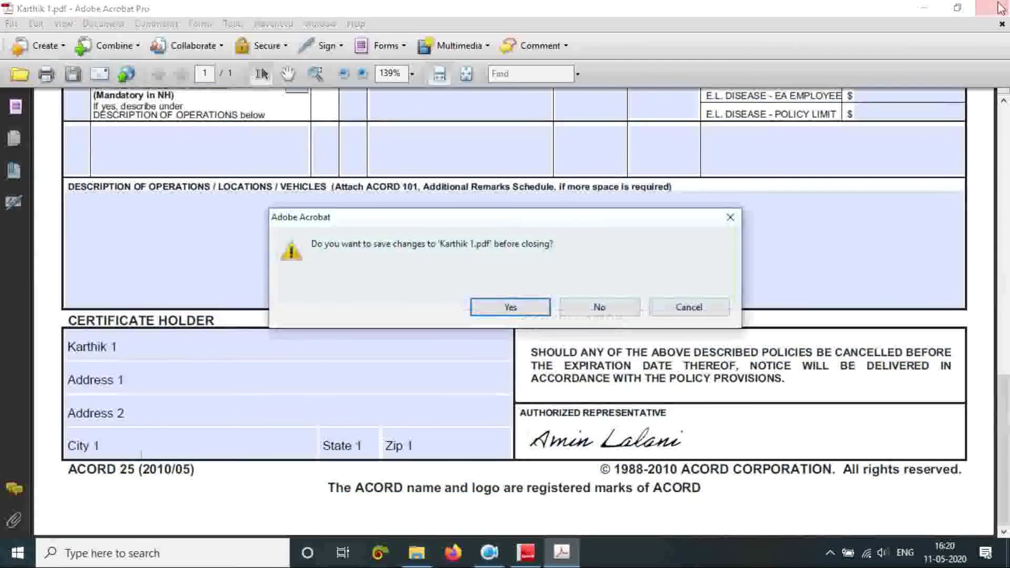
pyautogui.click(581, 303)
pyautogui.click(749, 1)
# In the Speed Test workbook, change the number ending cell G4 to 8, save and close it, and refresh the Speed PDF list.
pyautogui.doubleClick(37, 260)
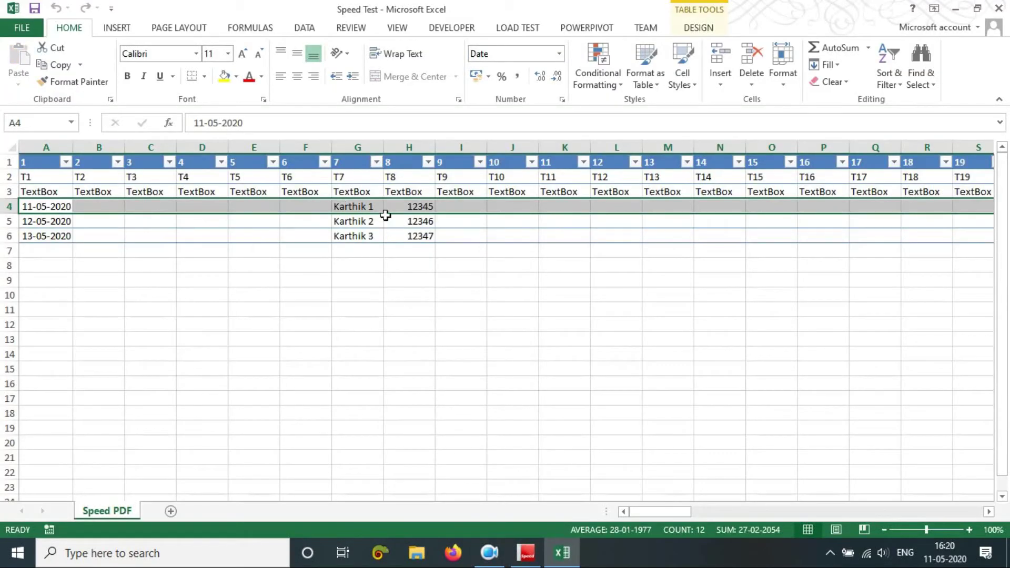
pyautogui.doubleClick(381, 208)
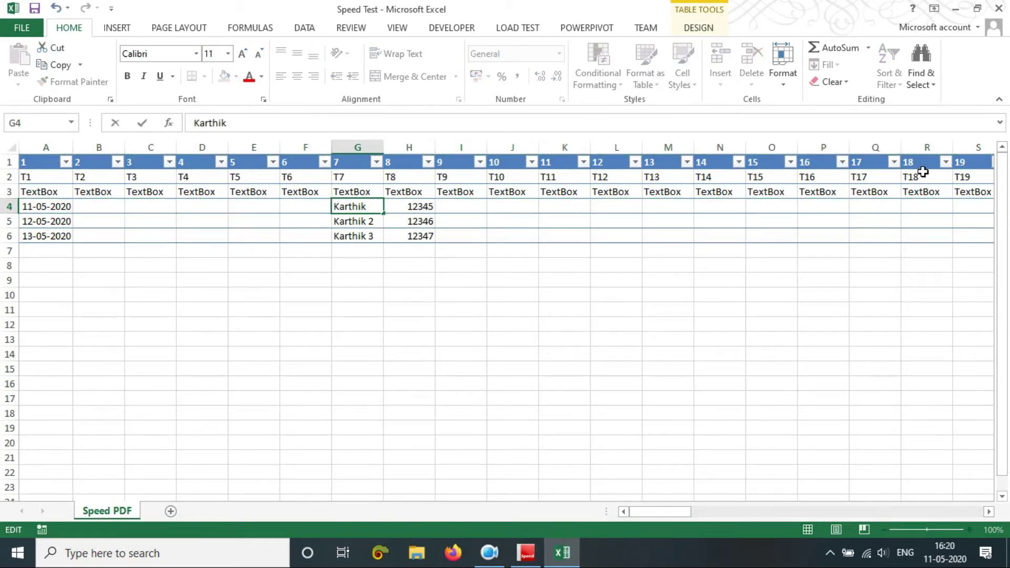
pyautogui.write('8')
pyautogui.press('Return')
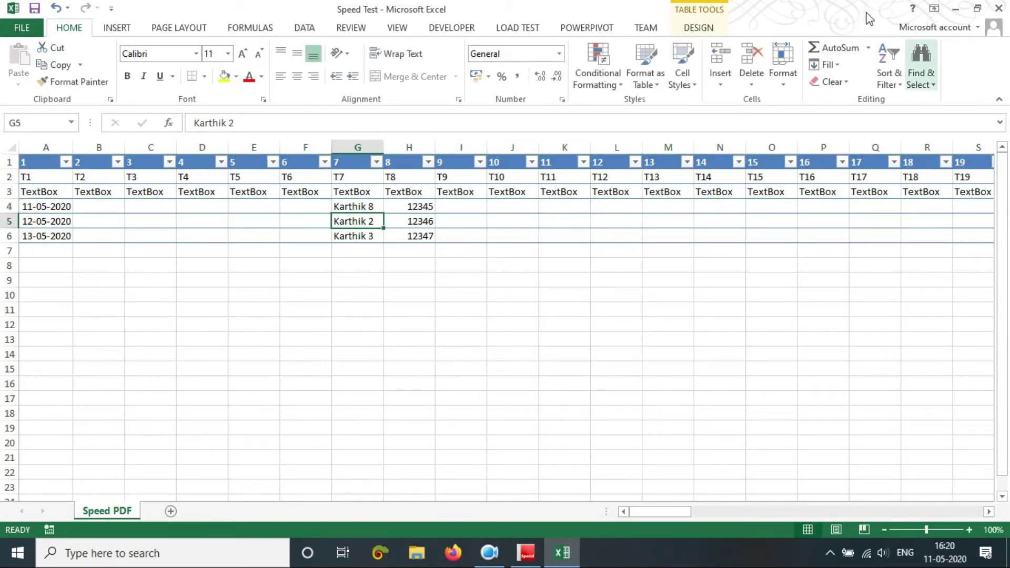
pyautogui.click(998, 8)
pyautogui.click(723, 199)
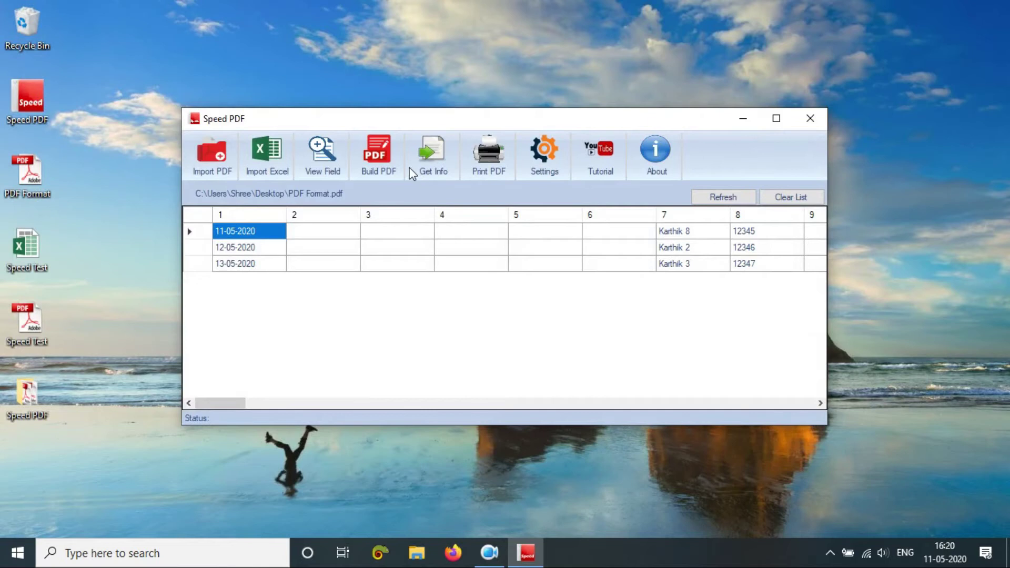
# Open the tool for extracting information from PDFs and start browsing for a source PDF file.
pyautogui.click(427, 151)
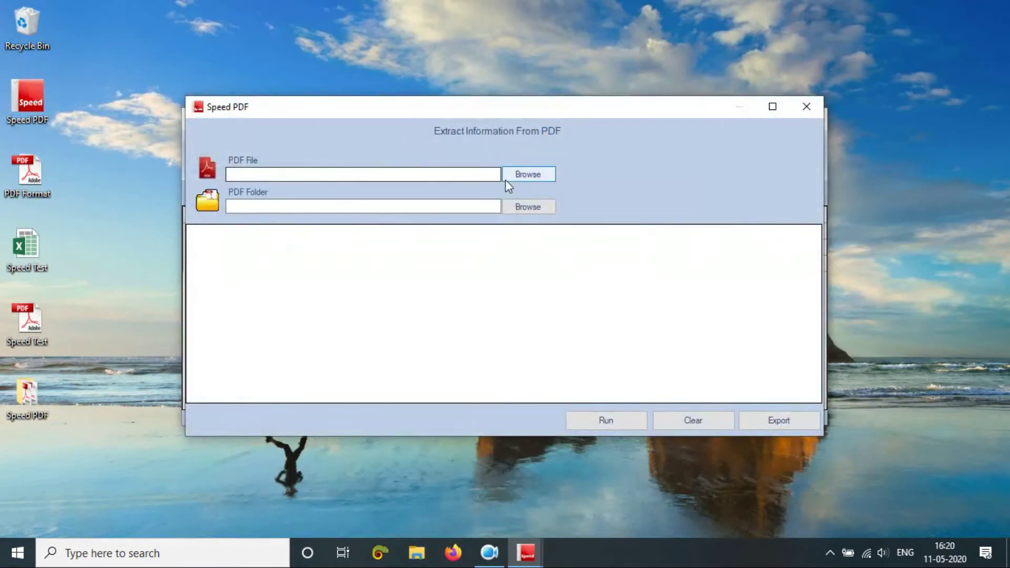
pyautogui.click(527, 174)
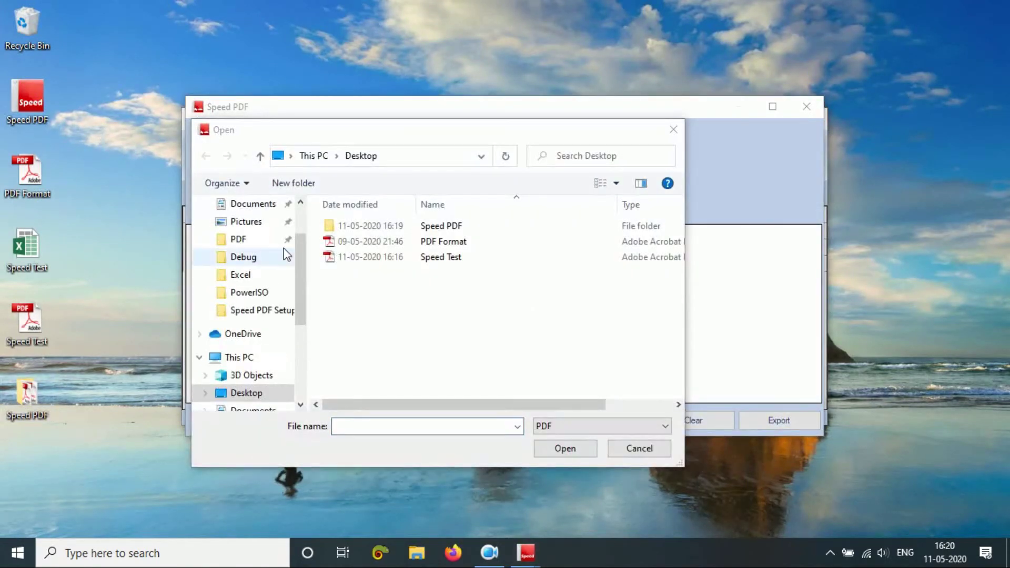
# Examine the insurer fields in the first generated PDF, and close the PDF and its folder.
pyautogui.doubleClick(473, 175)
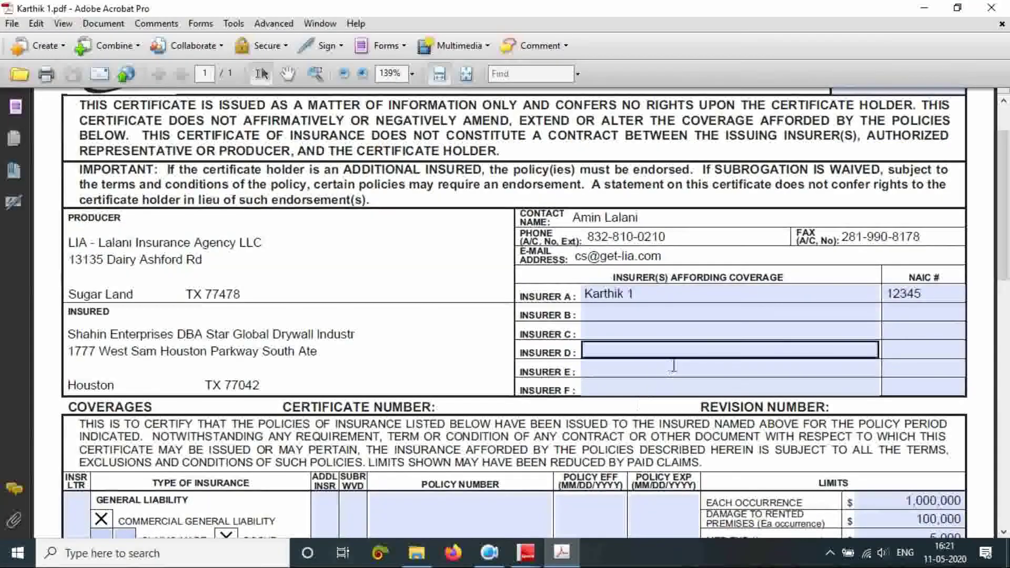
pyautogui.scroll(-3, 671, 365)
pyautogui.click(636, 301)
pyautogui.click(633, 248)
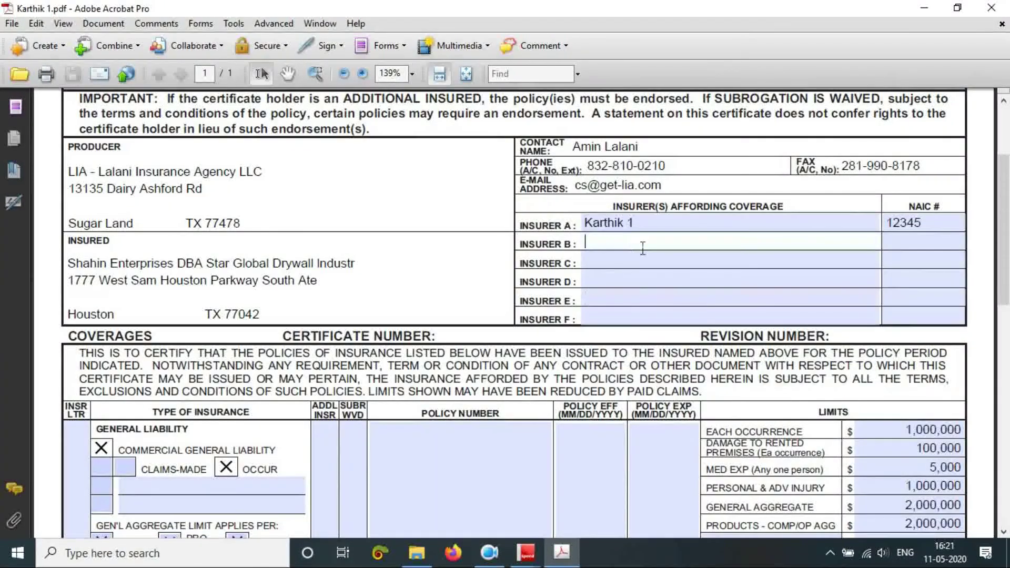
pyautogui.click(991, 7)
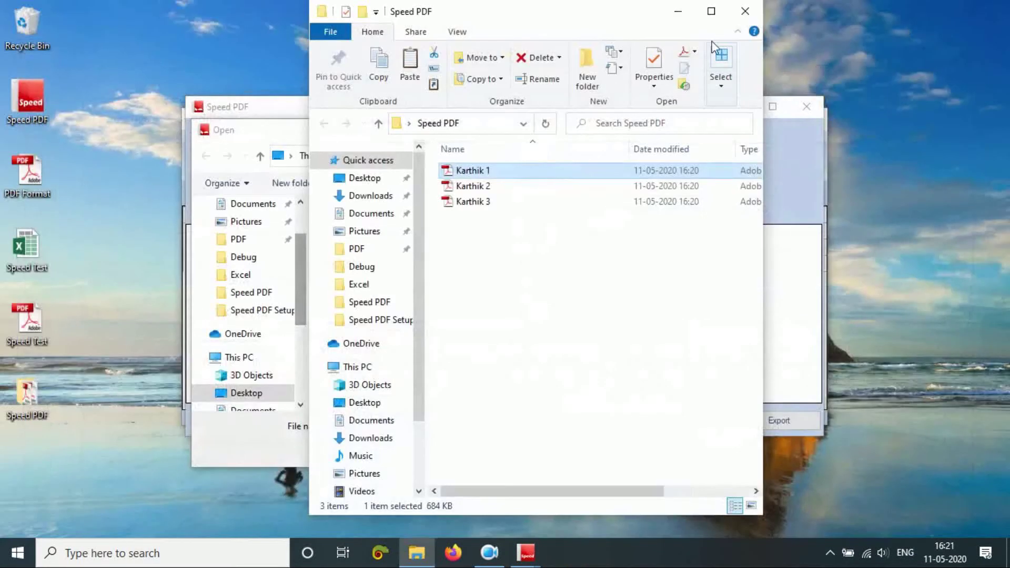
pyautogui.click(744, 11)
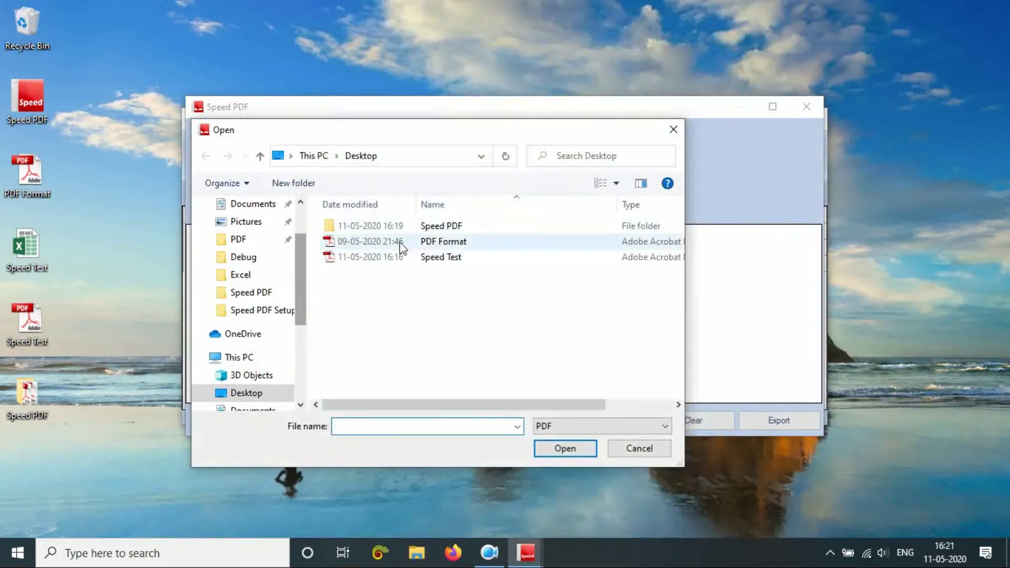
# Choose the first PDF in the Speed PDF folder as the source file and extract its field data.
pyautogui.click(398, 227)
pyautogui.click(577, 450)
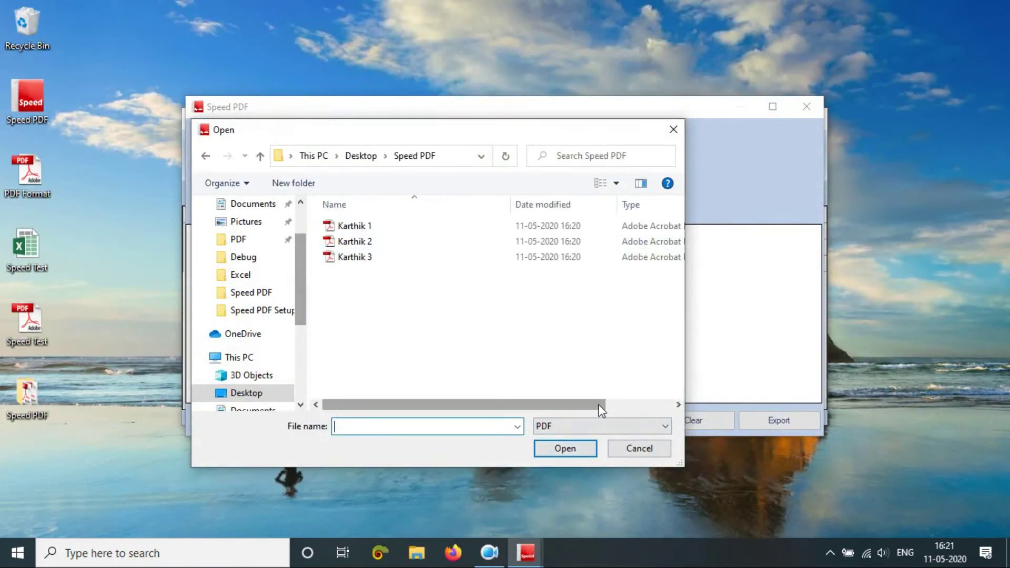
pyautogui.click(381, 229)
pyautogui.doubleClick(380, 229)
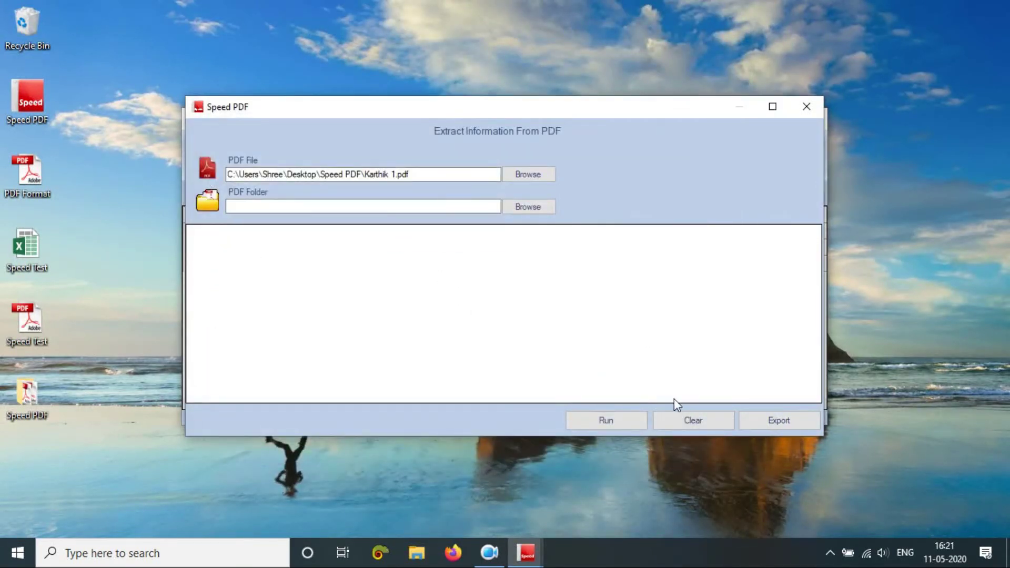
pyautogui.click(630, 422)
pyautogui.moveTo(209, 398)
pyautogui.mouseDown()
pyautogui.moveTo(770, 402)
pyautogui.moveTo(191, 406)
pyautogui.mouseUp()
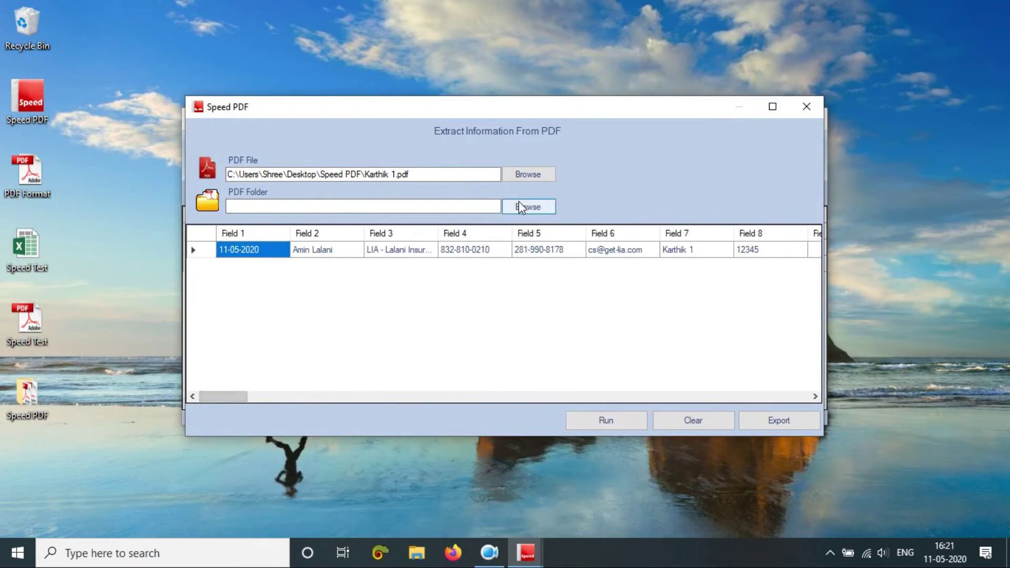
# Set the Desktop's Speed PDF folder as the PDF folder and extract the field data from all its files.
pyautogui.click(520, 207)
pyautogui.click(455, 342)
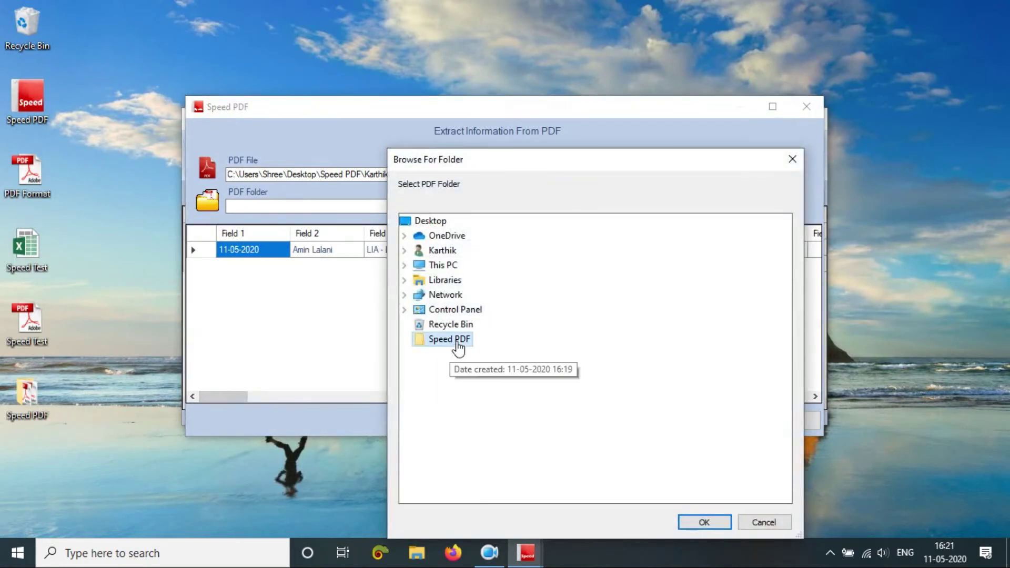
pyautogui.click(698, 522)
pyautogui.click(626, 423)
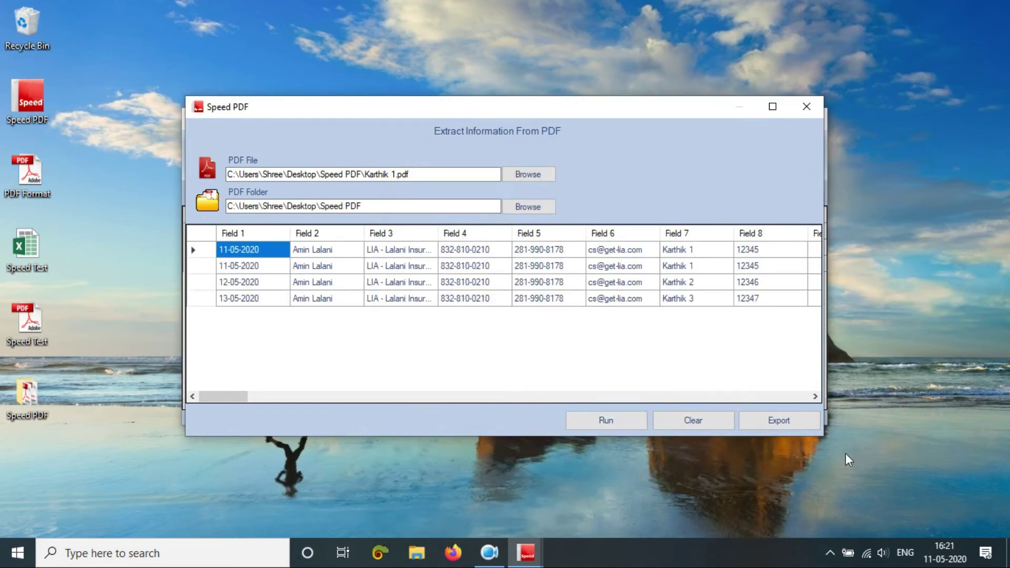
# Export the extracted data to the Desktop as an Excel workbook named Export.
pyautogui.click(778, 420)
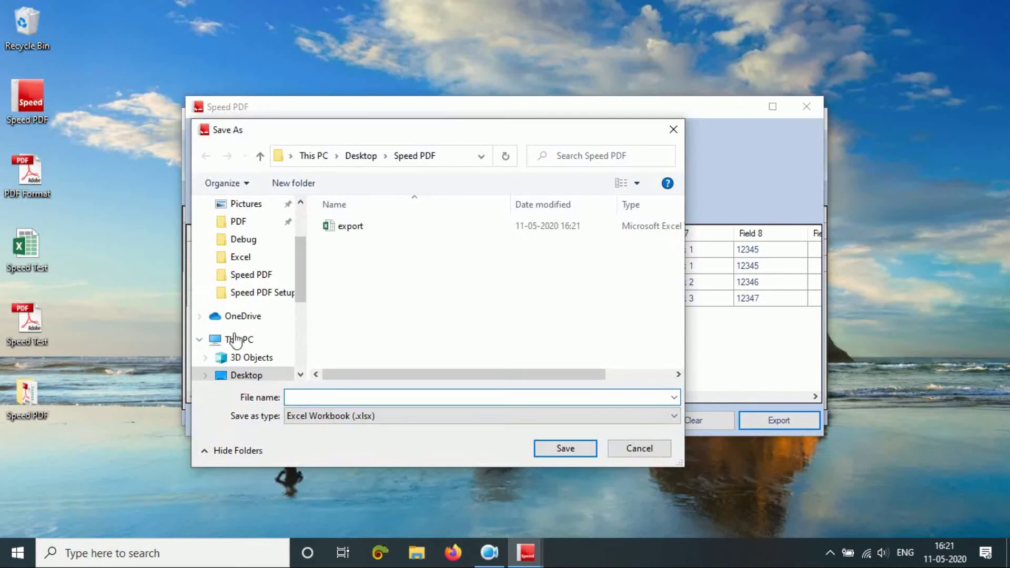
pyautogui.click(246, 375)
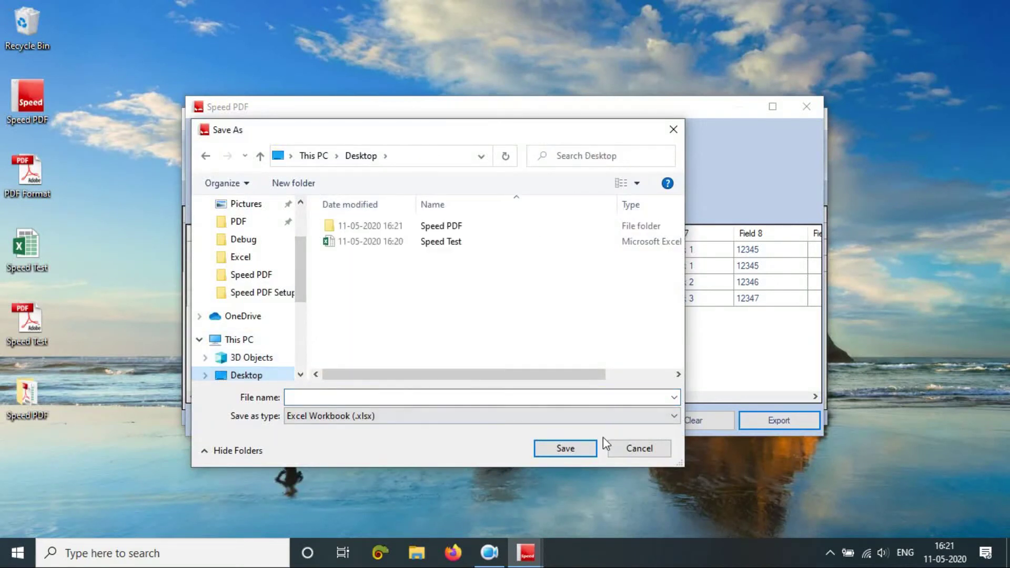
pyautogui.click(335, 397)
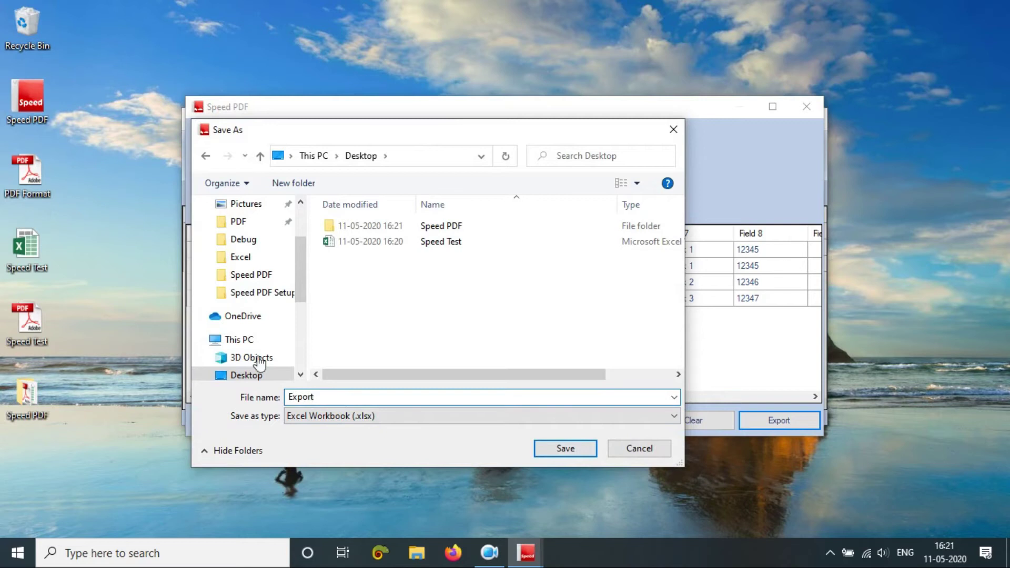
pyautogui.click(577, 454)
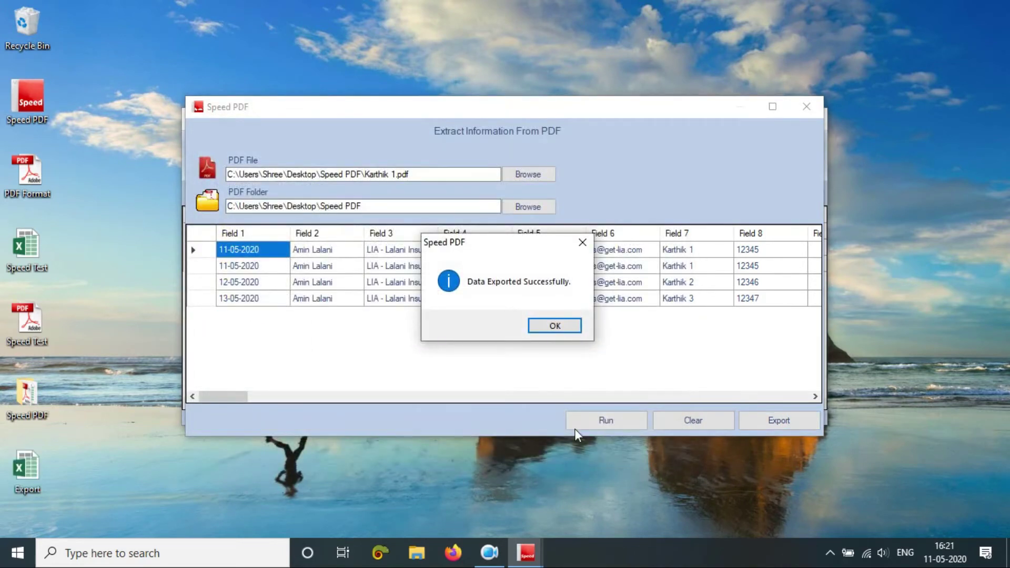
pyautogui.click(564, 323)
# Review the Field 1 and File Name columns in the Export workbook, and close it and the extraction window.
pyautogui.doubleClick(20, 473)
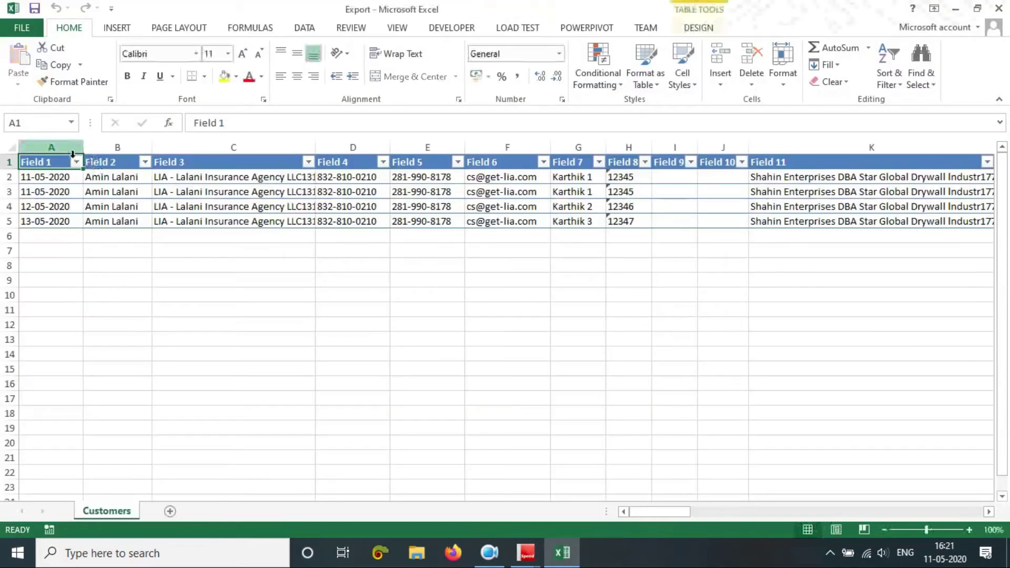
pyautogui.moveTo(51, 162); pyautogui.dragTo(53, 221)
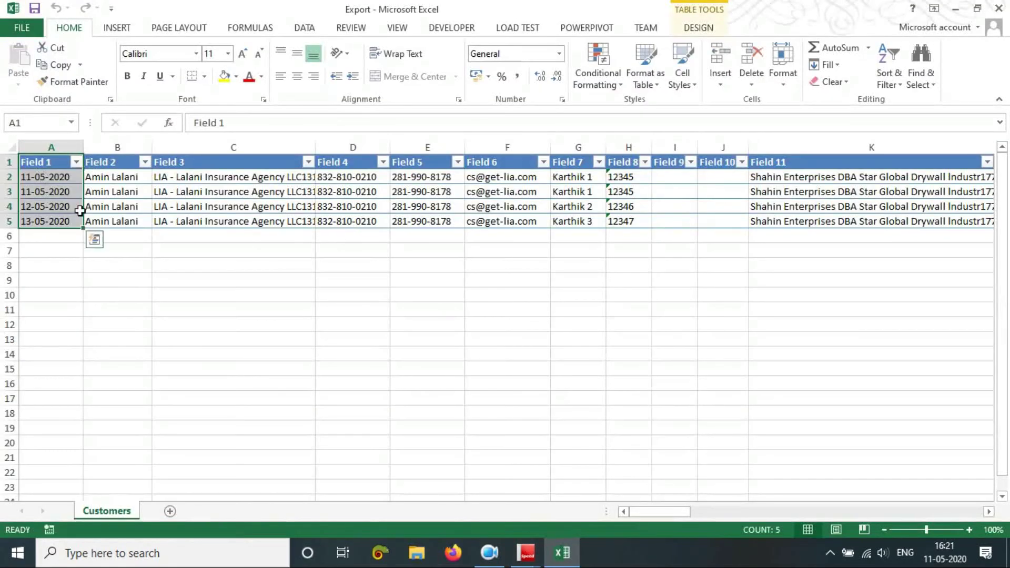
pyautogui.click(463, 343)
pyautogui.moveTo(676, 511); pyautogui.dragTo(967, 511)
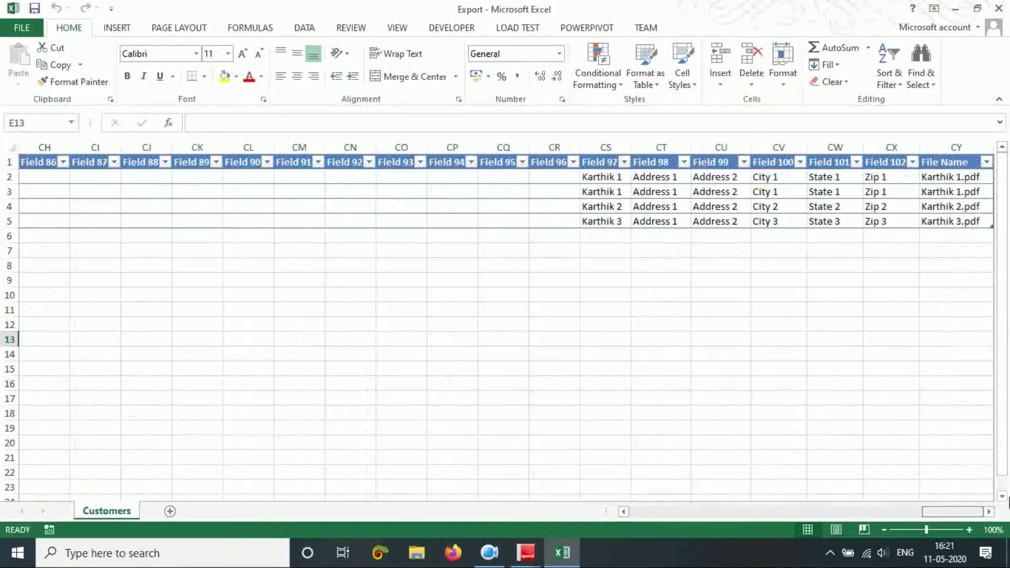
pyautogui.click(962, 180)
pyautogui.click(967, 194)
pyautogui.click(971, 208)
pyautogui.click(976, 223)
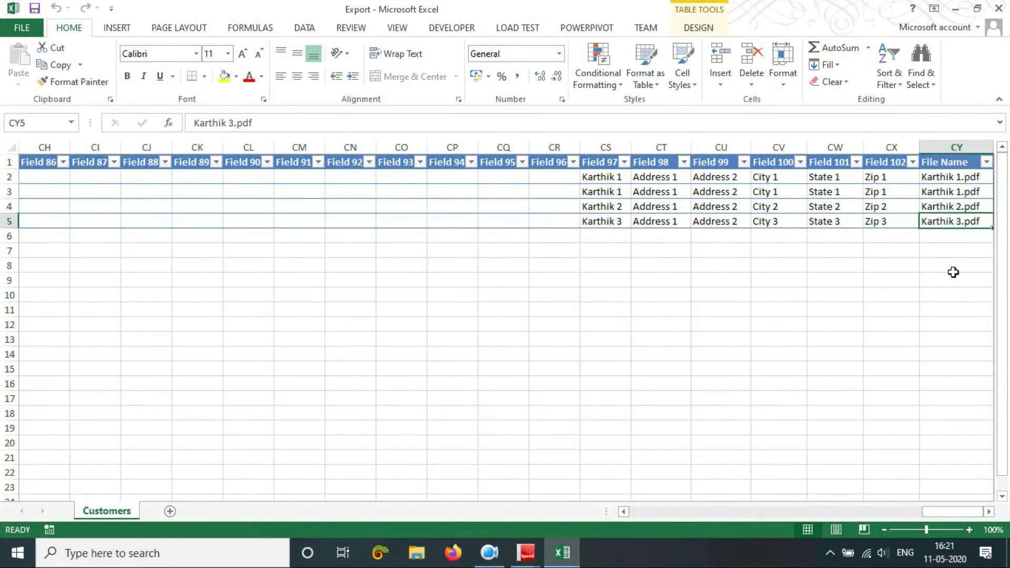
pyautogui.click(993, 7)
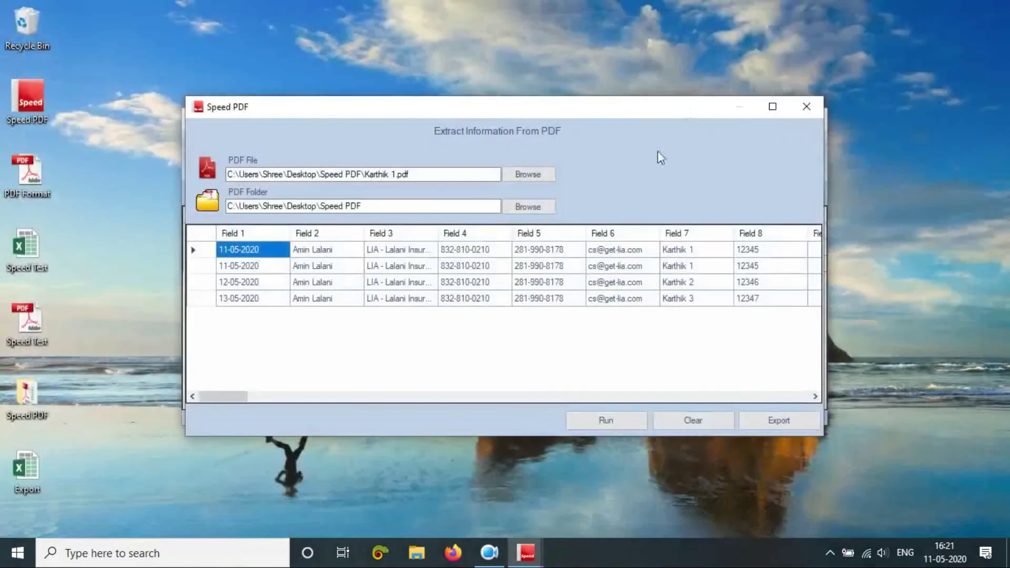
pyautogui.click(805, 106)
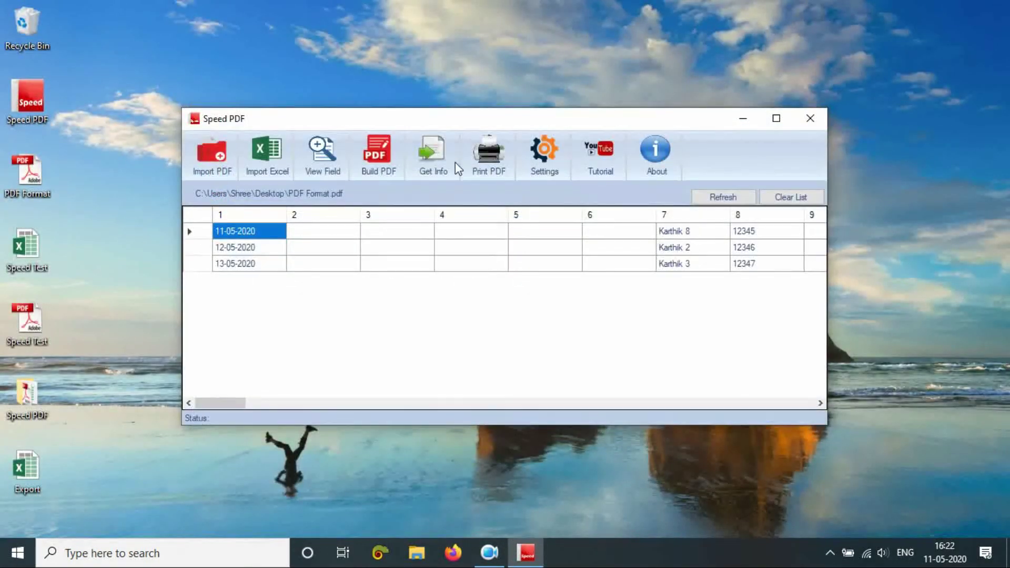
# Set the text case for filled PDF forms to Upper and save the settings.
pyautogui.click(547, 154)
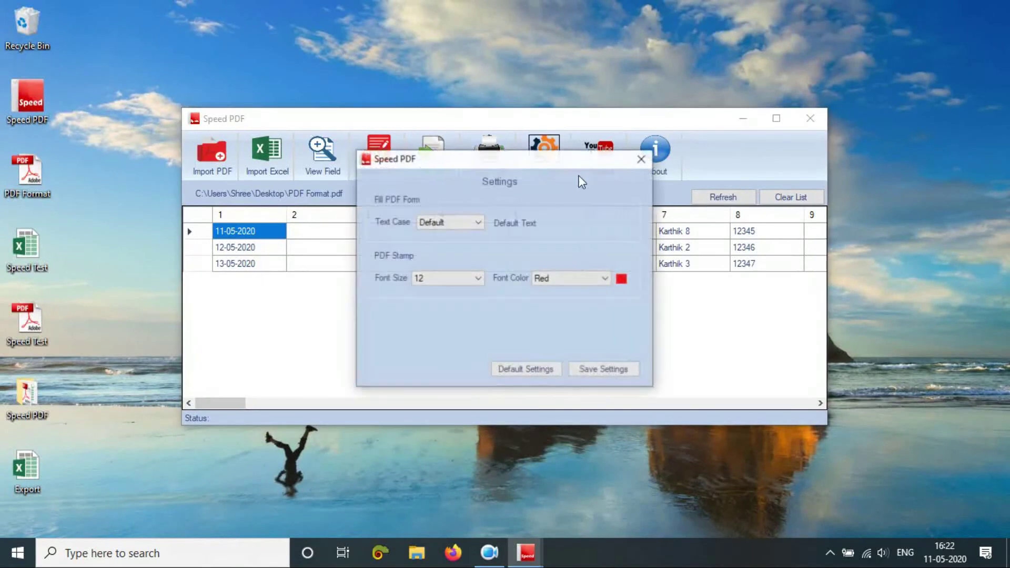
pyautogui.click(476, 222)
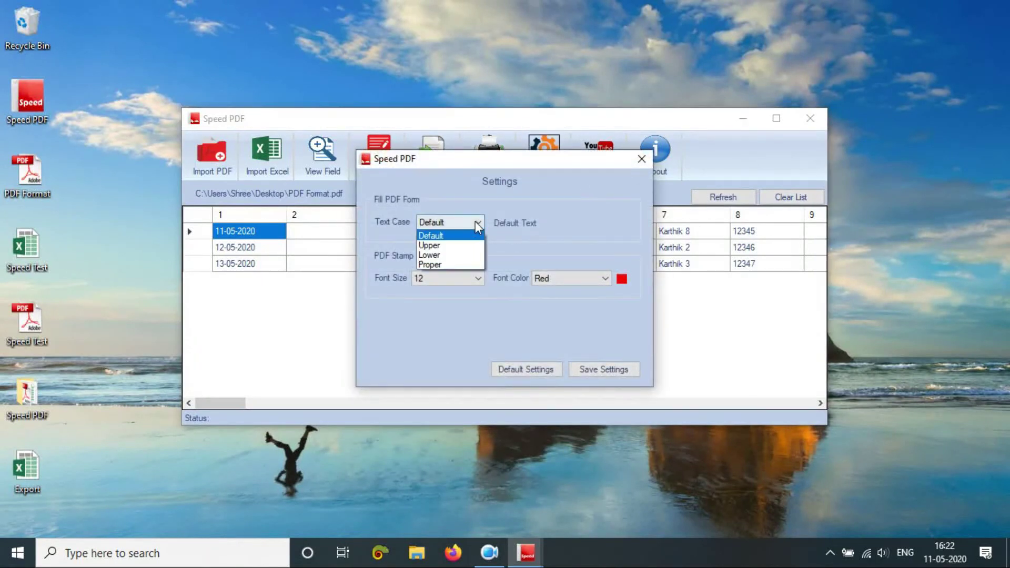
pyautogui.click(444, 242)
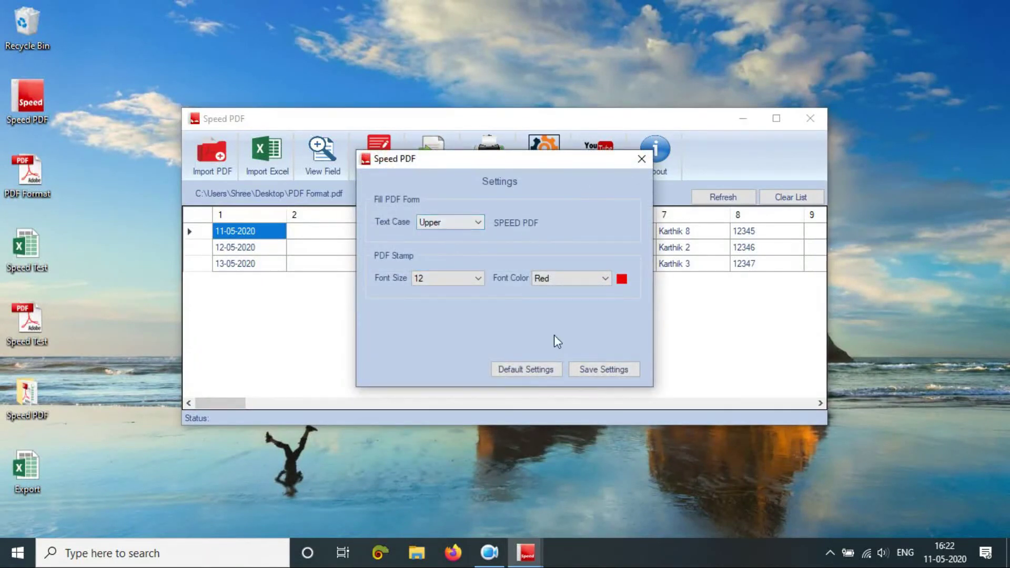
pyautogui.click(596, 368)
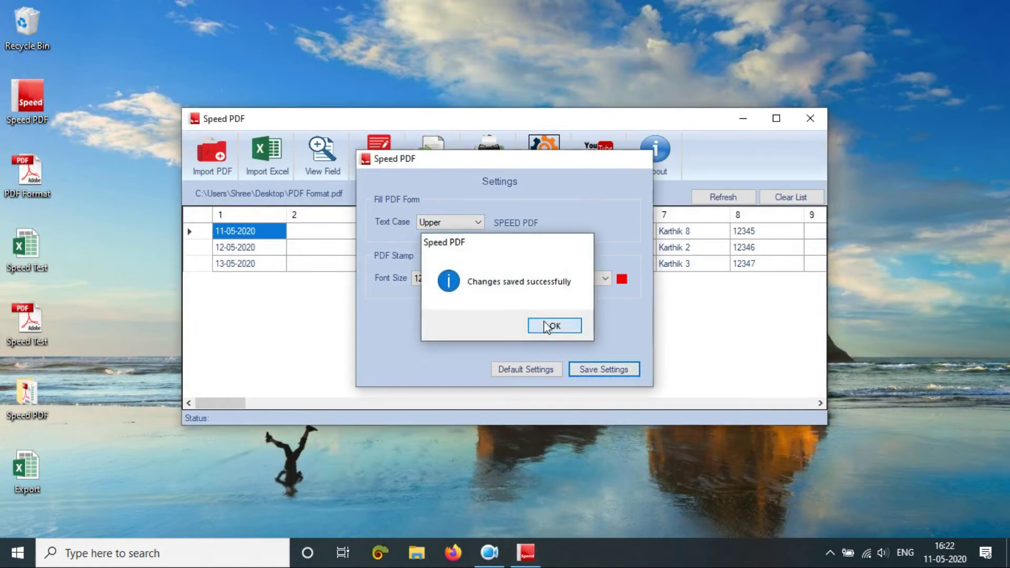
pyautogui.click(555, 325)
# Build the PDFs in editable format, with files named by column 7, into the Desktop's Speed PDF folder.
pyautogui.click(378, 152)
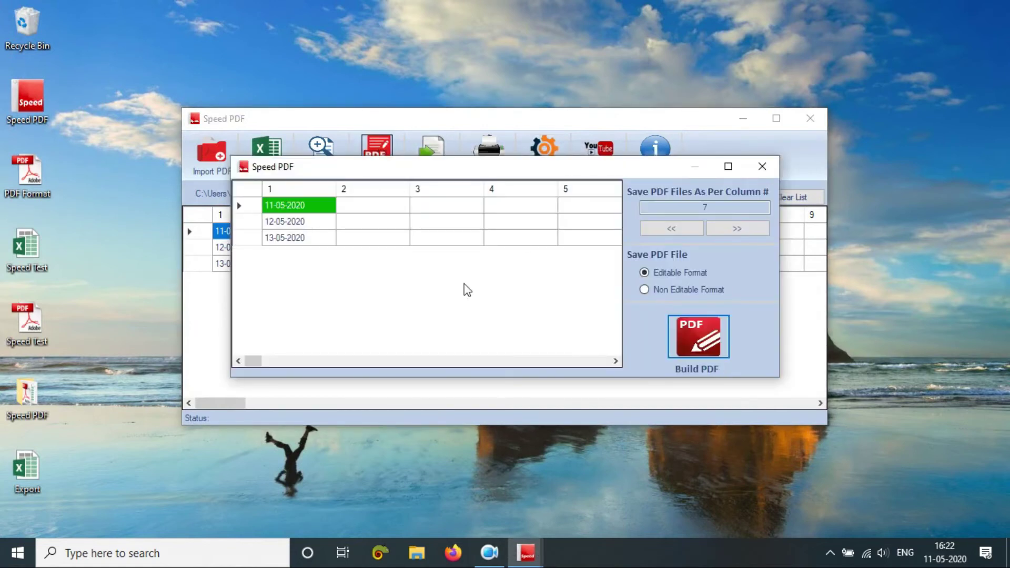
pyautogui.moveTo(253, 364)
pyautogui.mouseDown()
pyautogui.moveTo(495, 368)
pyautogui.moveTo(251, 367)
pyautogui.moveTo(263, 364)
pyautogui.mouseUp()
pyautogui.click(525, 209)
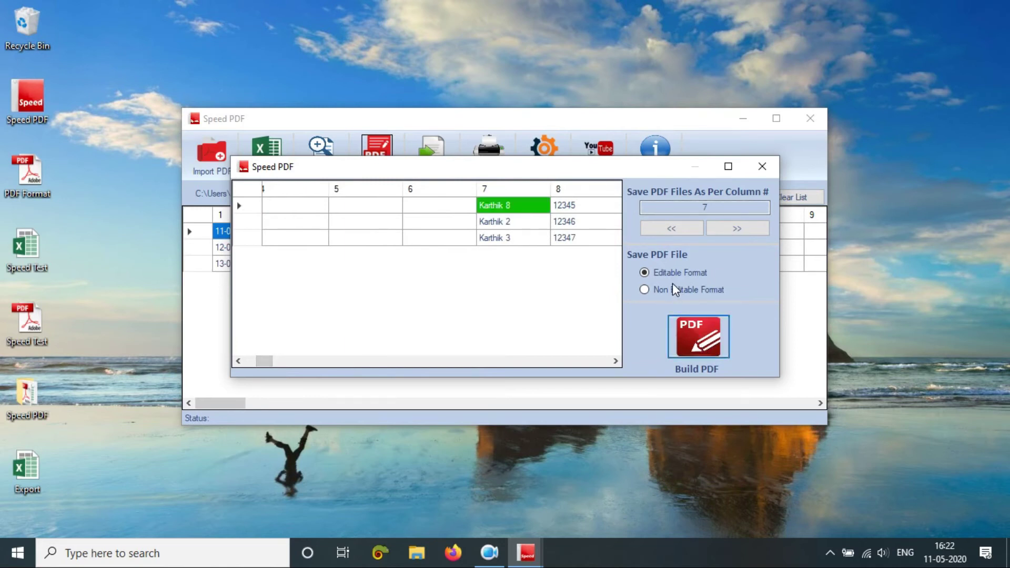
pyautogui.click(698, 341)
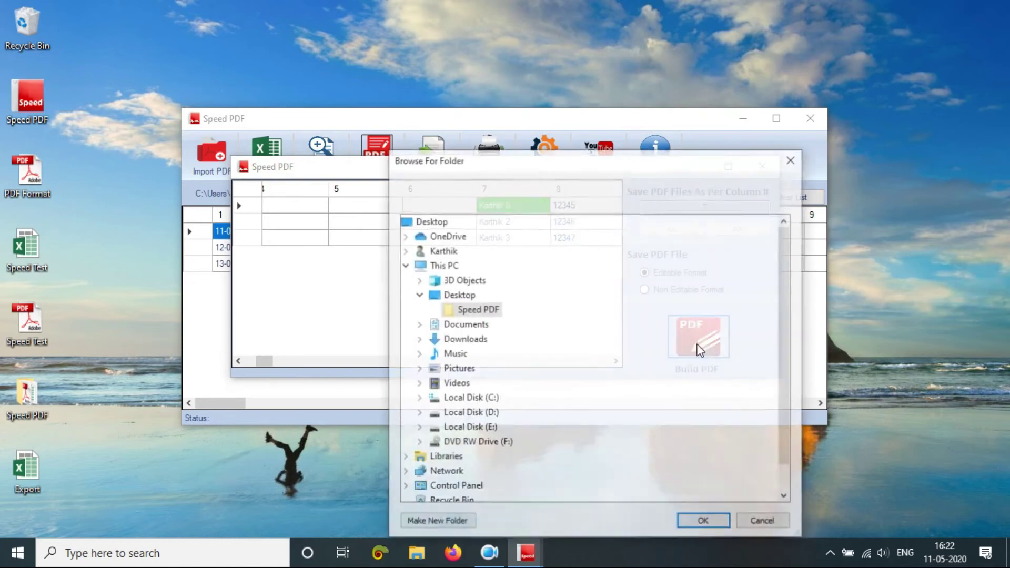
pyautogui.click(694, 521)
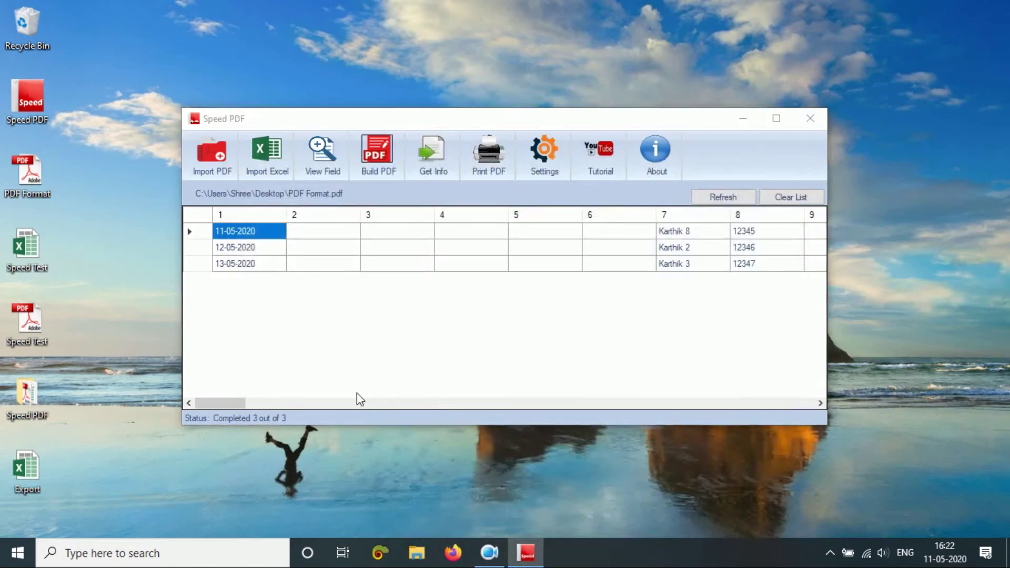
pyautogui.click(574, 325)
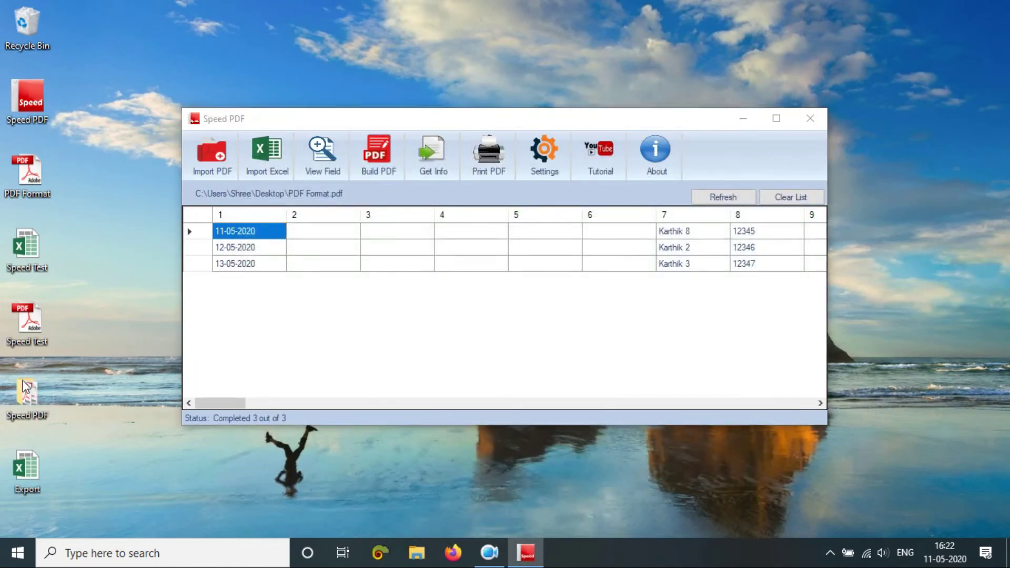
# Open the second record's PDF from the Speed PDF folder, check the text case in its insurer and certificate holder fields, and close both windows.
pyautogui.click(478, 203)
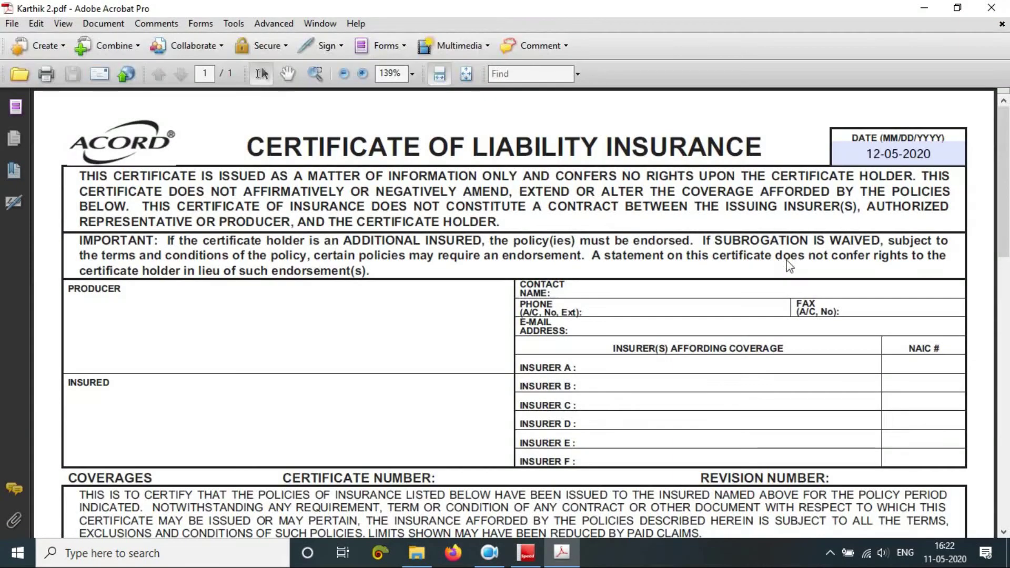
pyautogui.scroll(-4, 689, 315)
pyautogui.scroll(2, 662, 345)
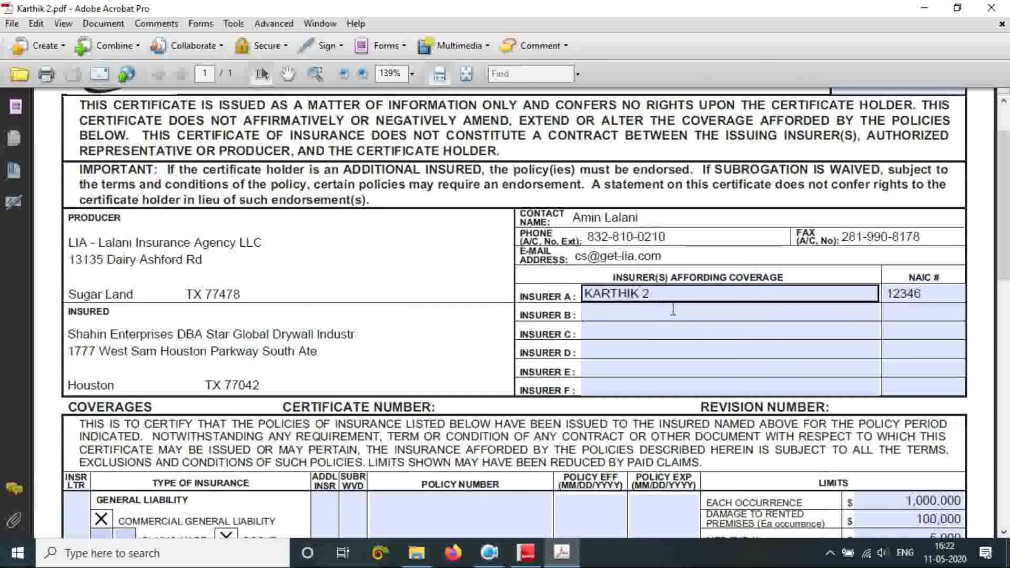
pyautogui.moveTo(671, 308); pyautogui.dragTo(594, 308)
pyautogui.scroll(-15, 446, 367)
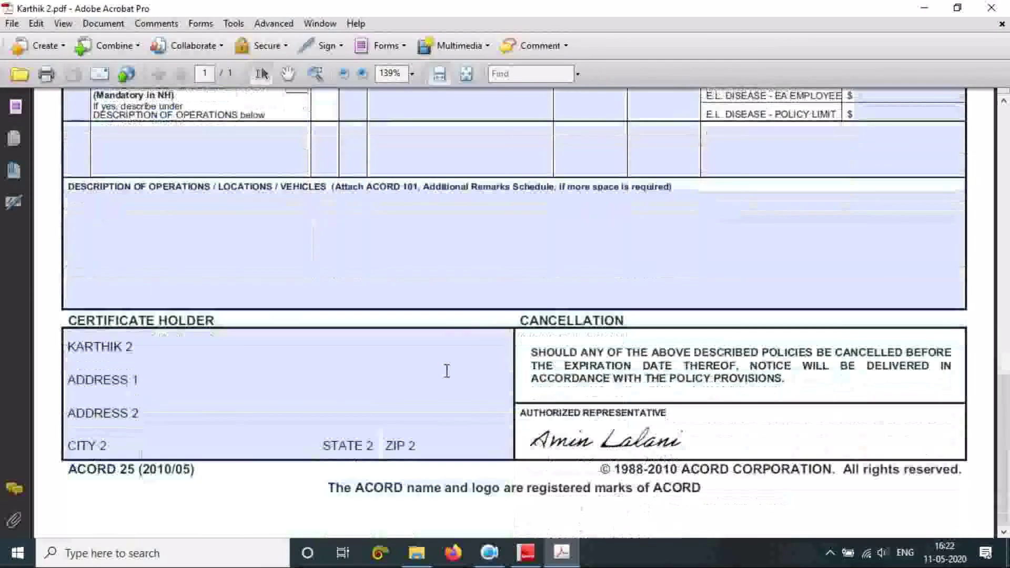
pyautogui.click(134, 379)
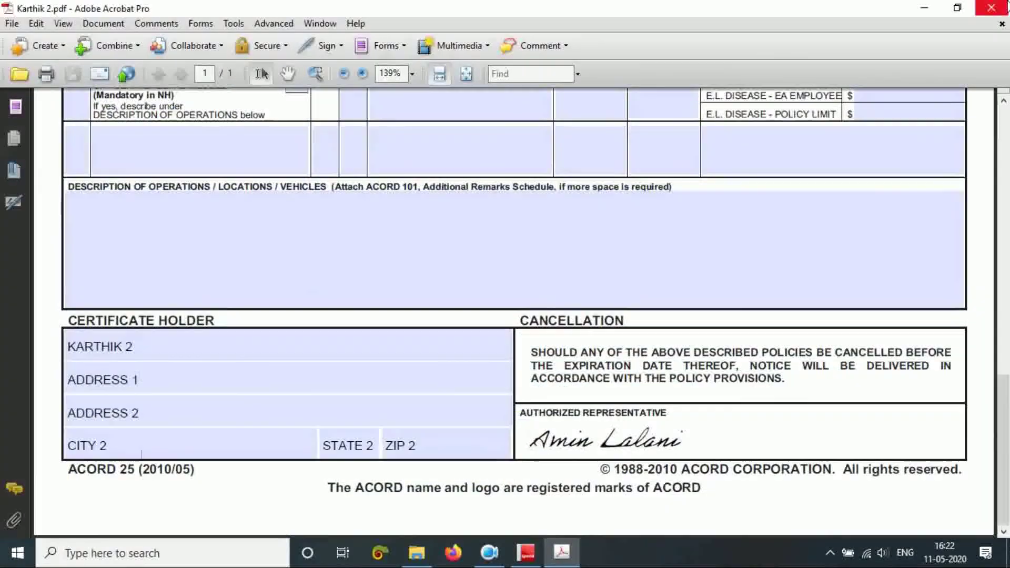
pyautogui.click(991, 7)
pyautogui.click(788, 120)
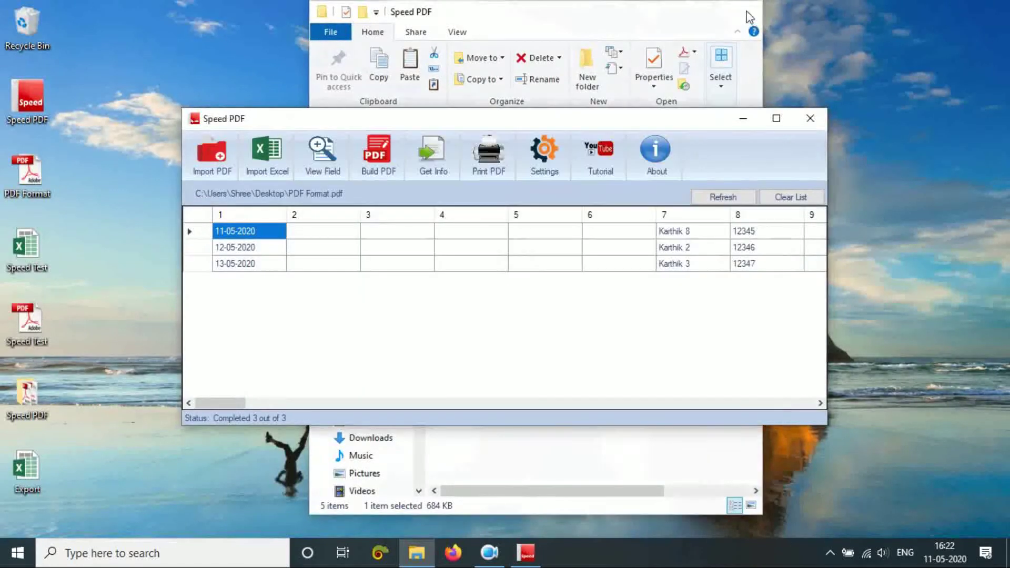
# Set the PDF stamp font size to 18 and its font color to Blue, and save the settings.
pyautogui.click(545, 149)
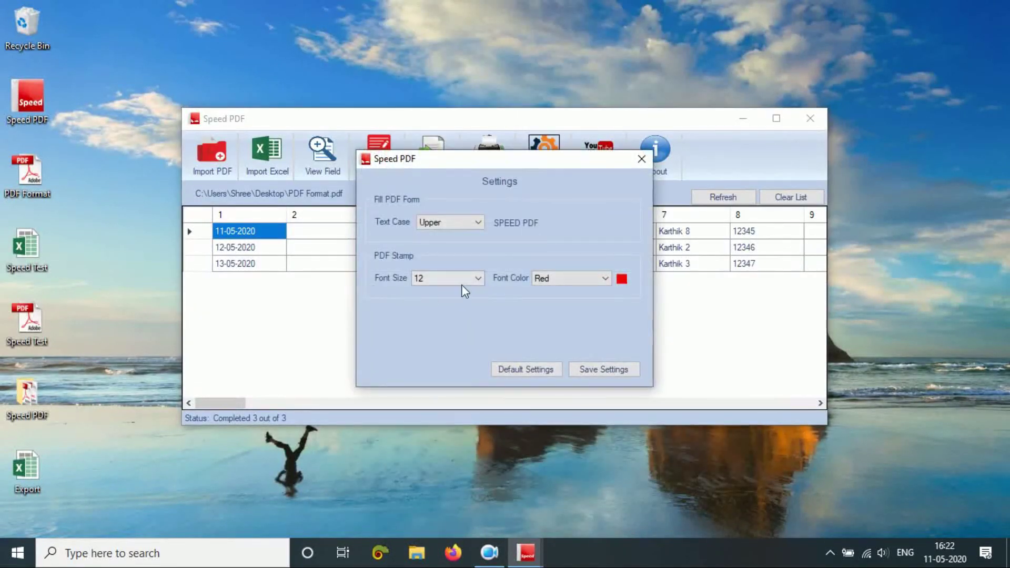
pyautogui.click(449, 284)
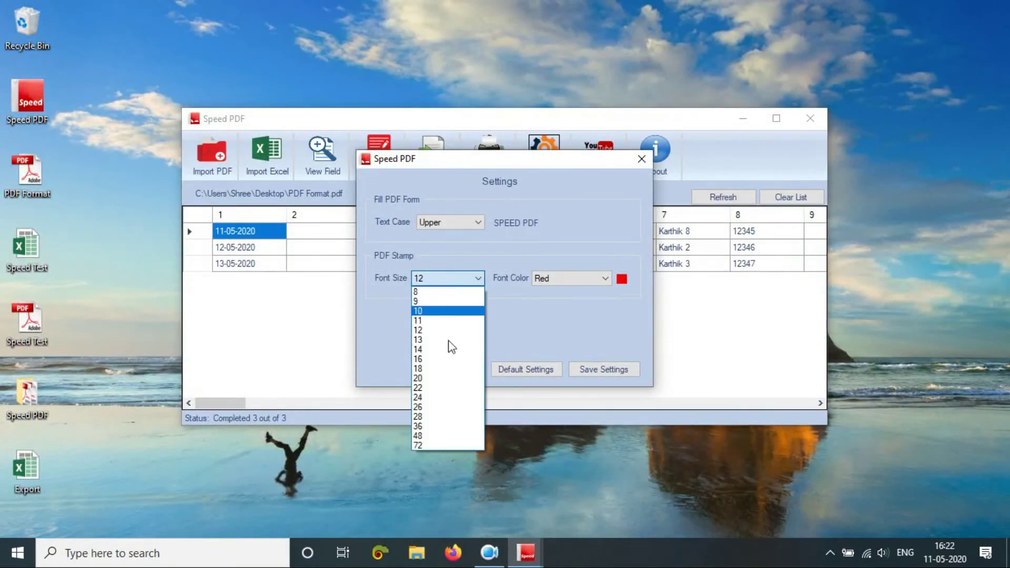
pyautogui.click(427, 370)
pyautogui.click(588, 278)
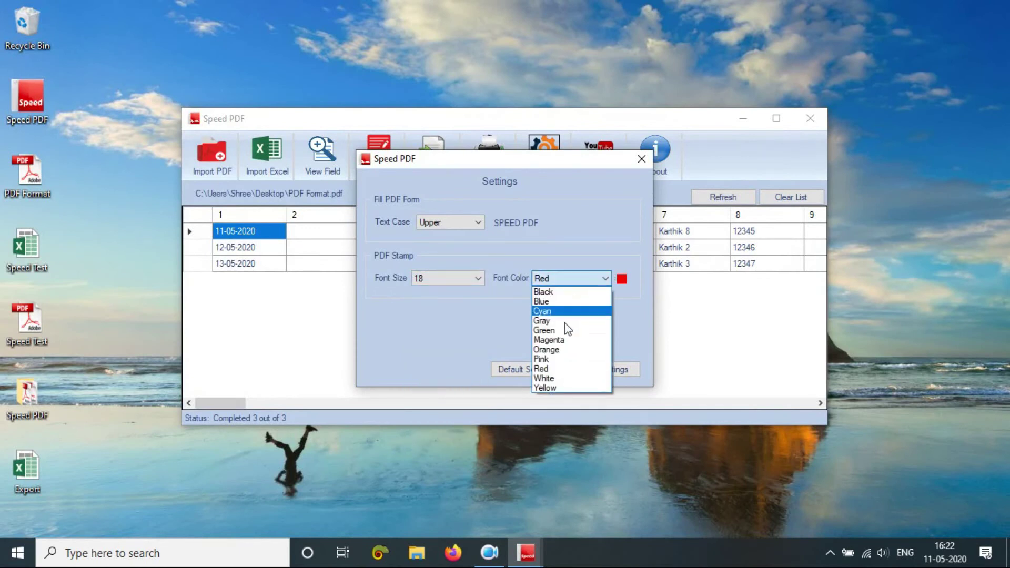
pyautogui.click(558, 299)
pyautogui.click(594, 368)
pyautogui.click(533, 321)
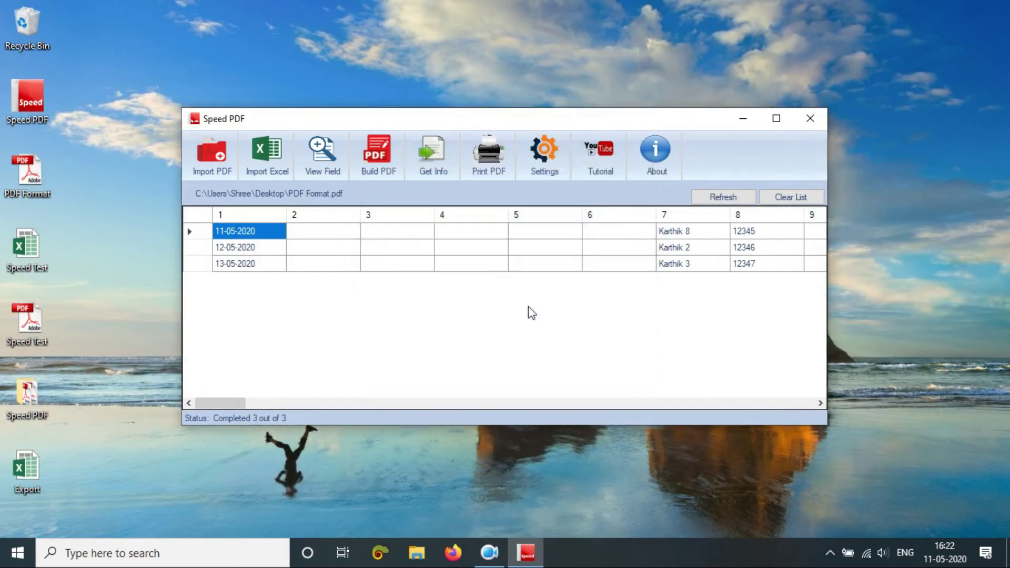
# Import the PDF Format file from the Desktop and view its form field information.
pyautogui.click(209, 158)
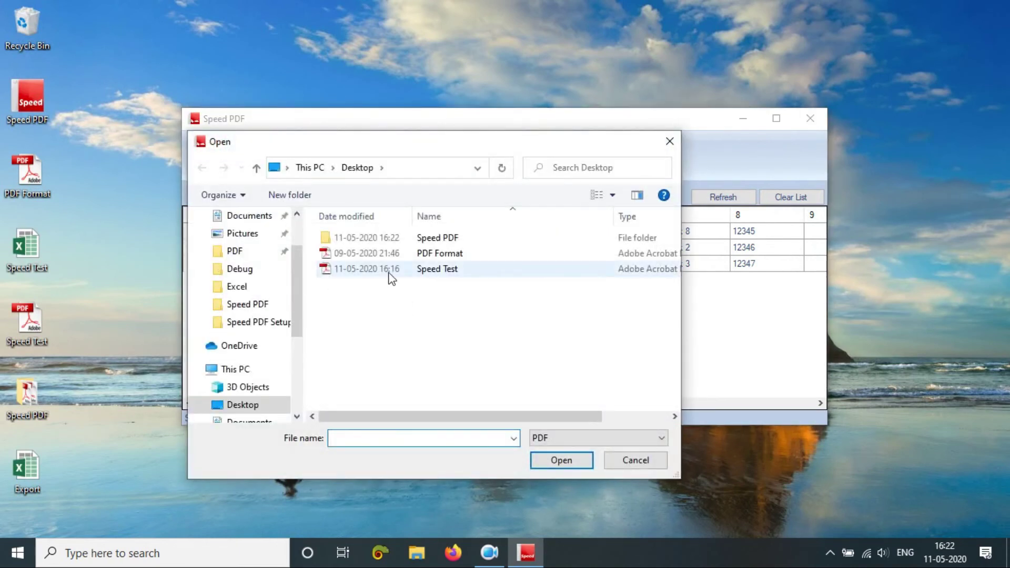
pyautogui.doubleClick(388, 255)
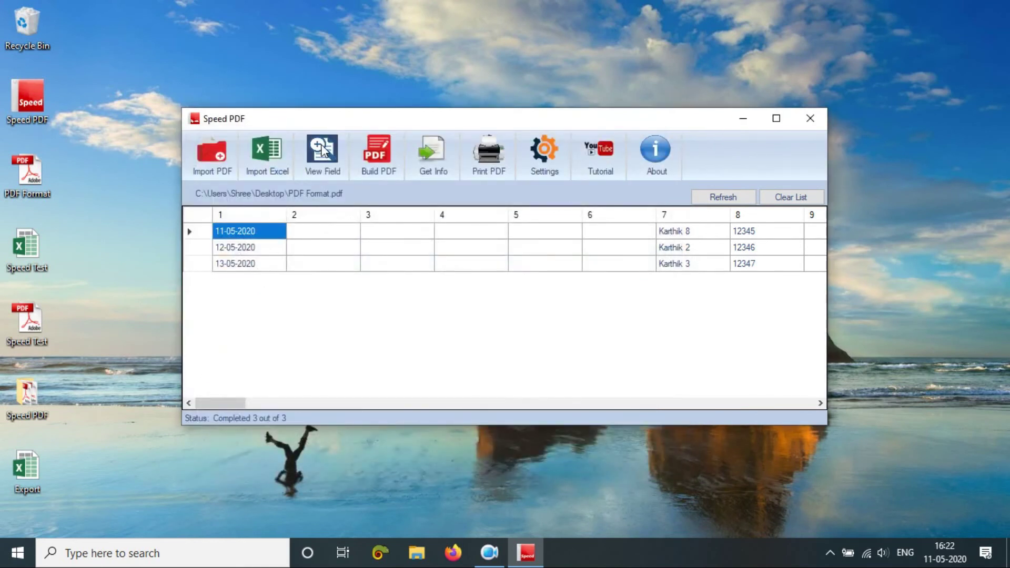
pyautogui.click(322, 149)
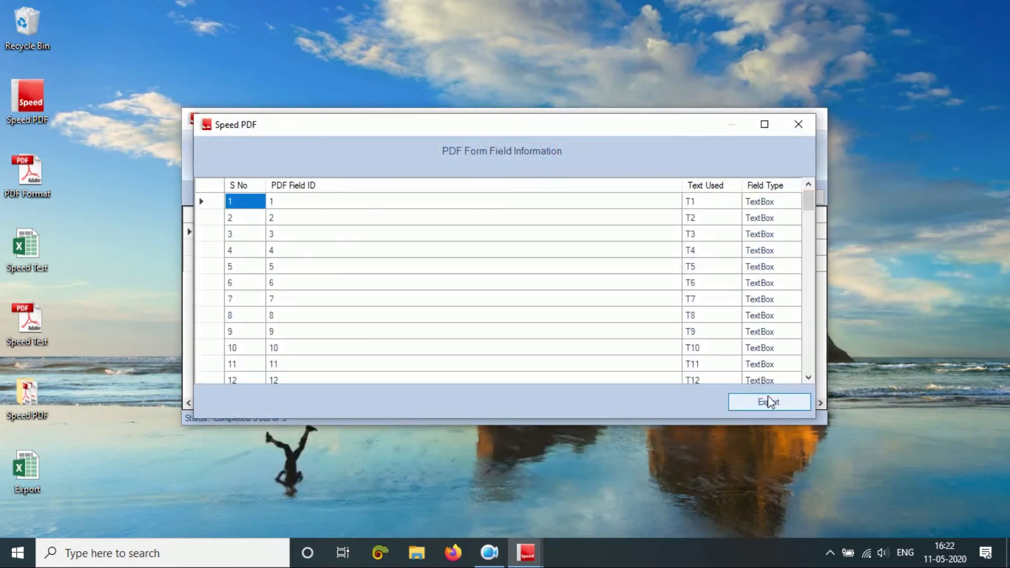
# Export the form field information to the Desktop as an Excel workbook named pdf 1234, and close the field list.
pyautogui.click(781, 409)
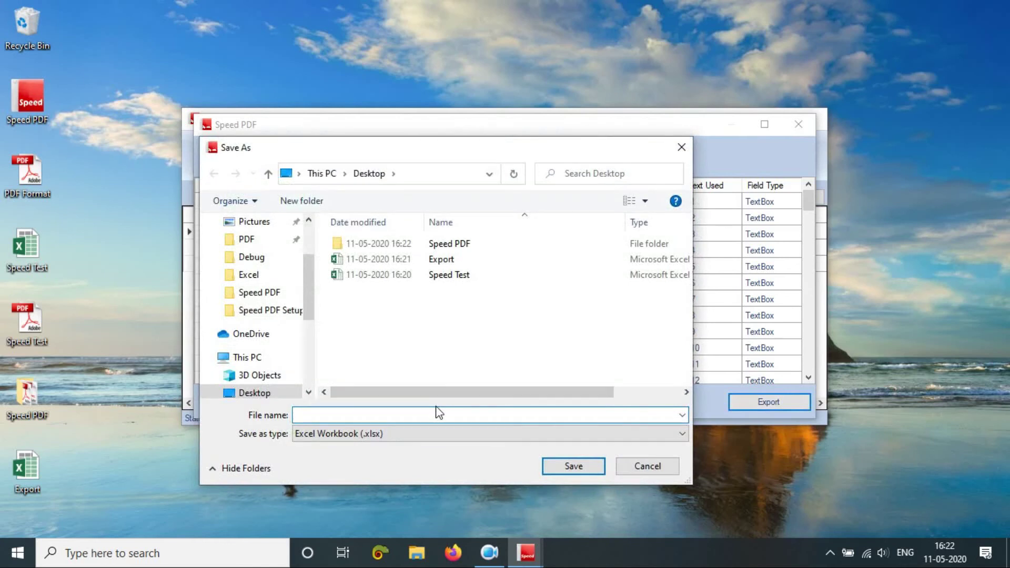
pyautogui.write('pdf 1234')
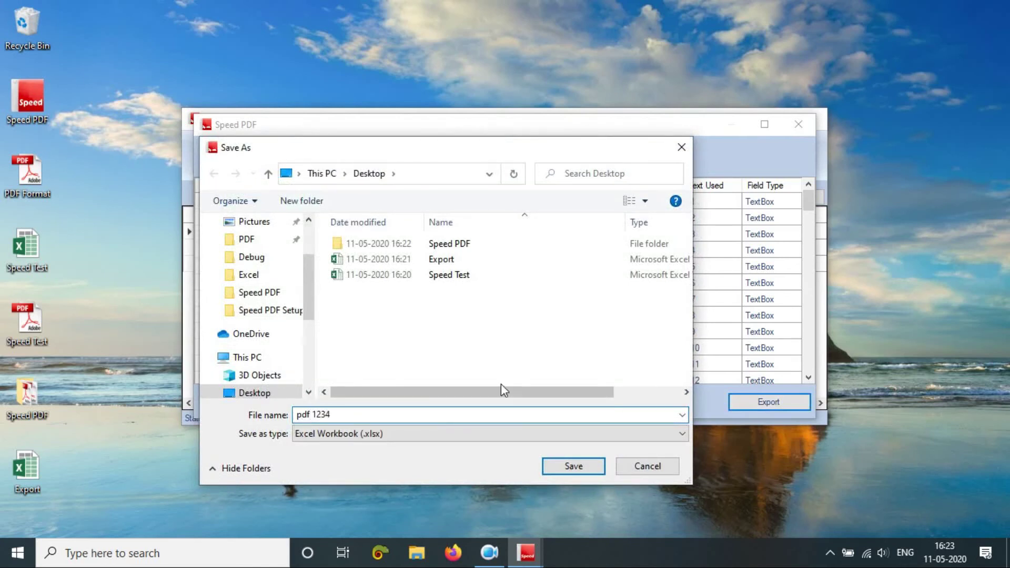
pyautogui.click(574, 467)
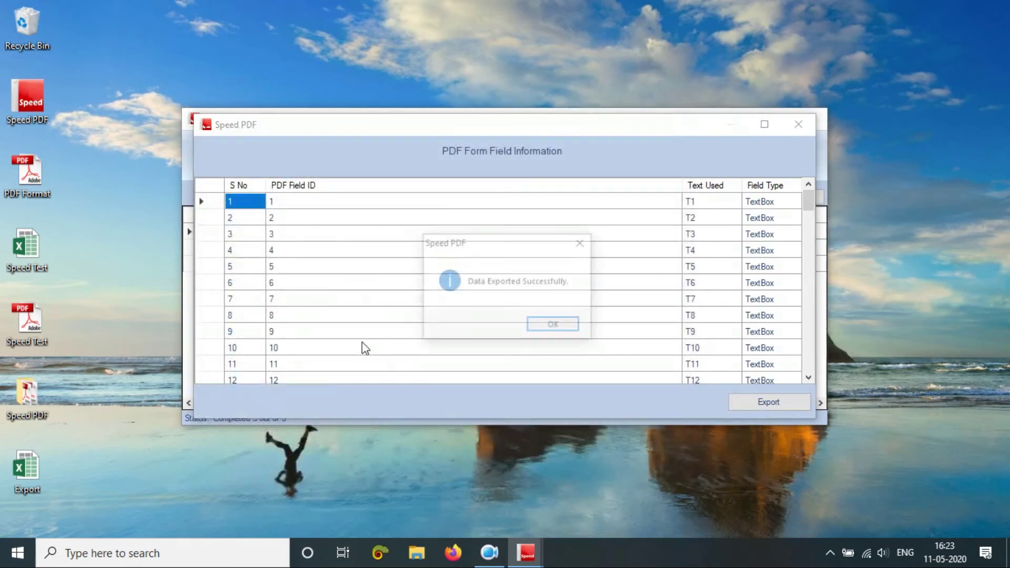
pyautogui.click(545, 322)
pyautogui.click(812, 128)
# Open the pdf 1234 PDF from the Desktop, examine the stamped field labels across the certificate, and close it.
pyautogui.doubleClick(83, 96)
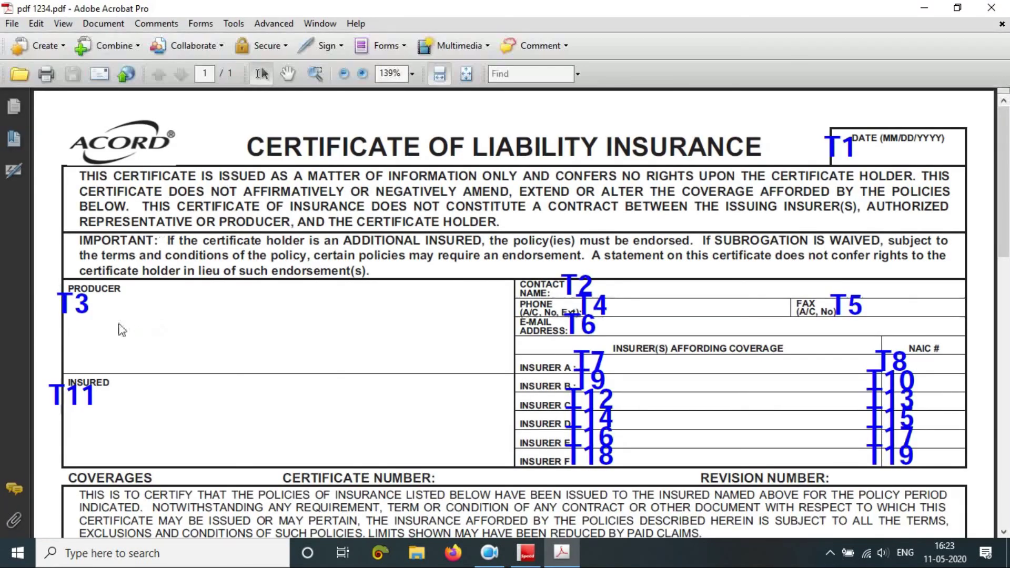
pyautogui.click(93, 320)
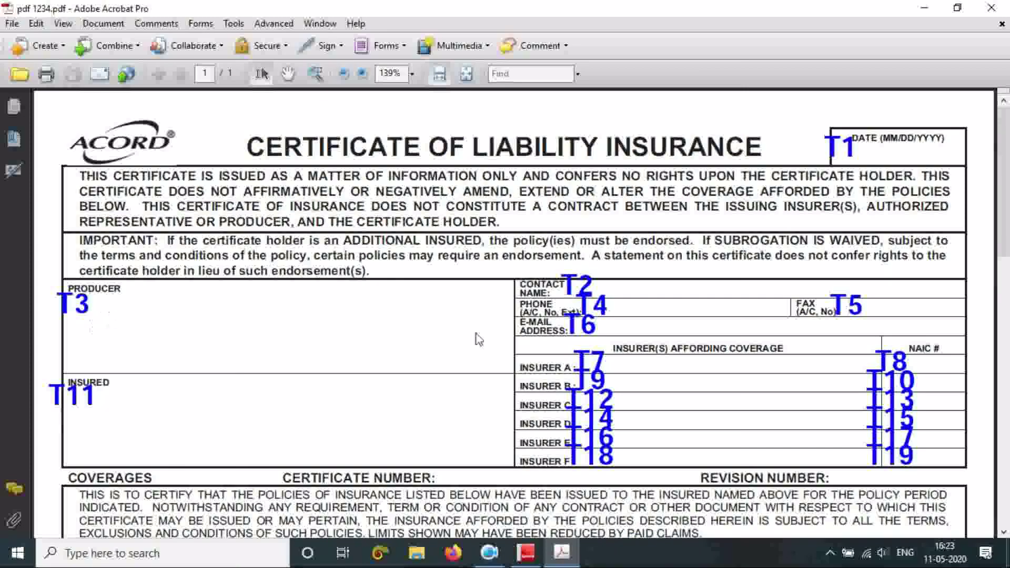
pyautogui.scroll(-15, 678, 441)
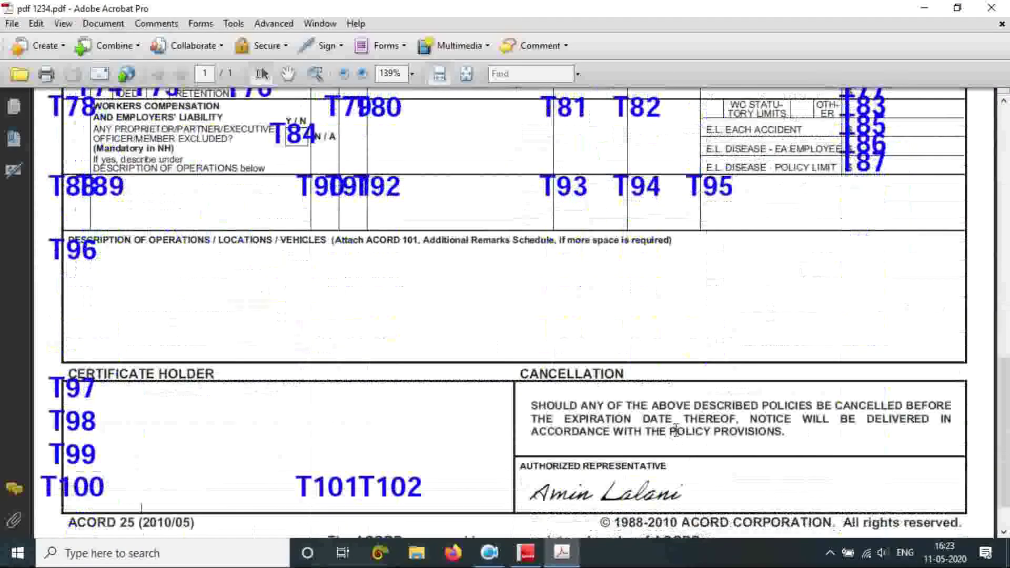
pyautogui.scroll(-2, 676, 430)
pyautogui.click(991, 8)
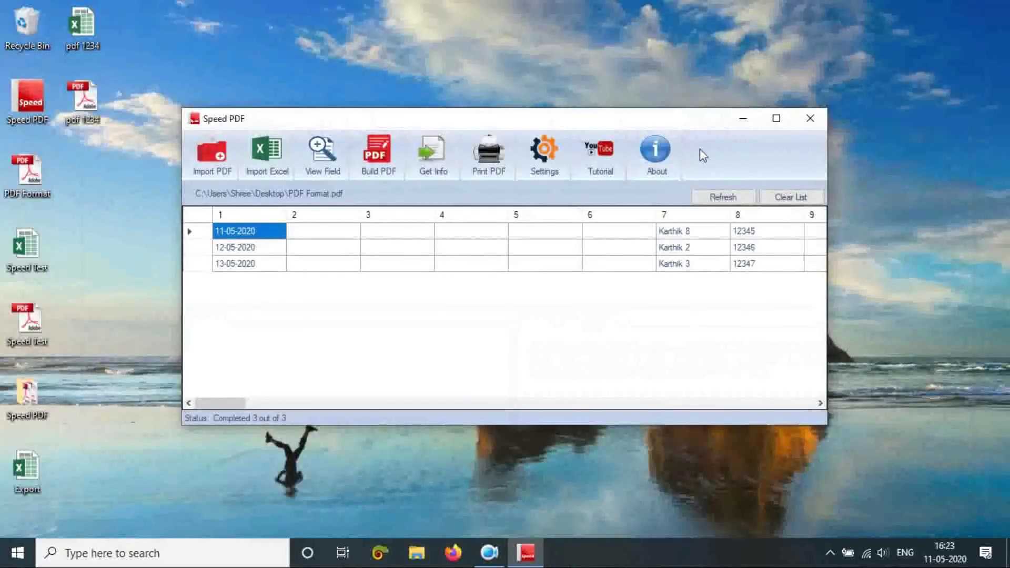